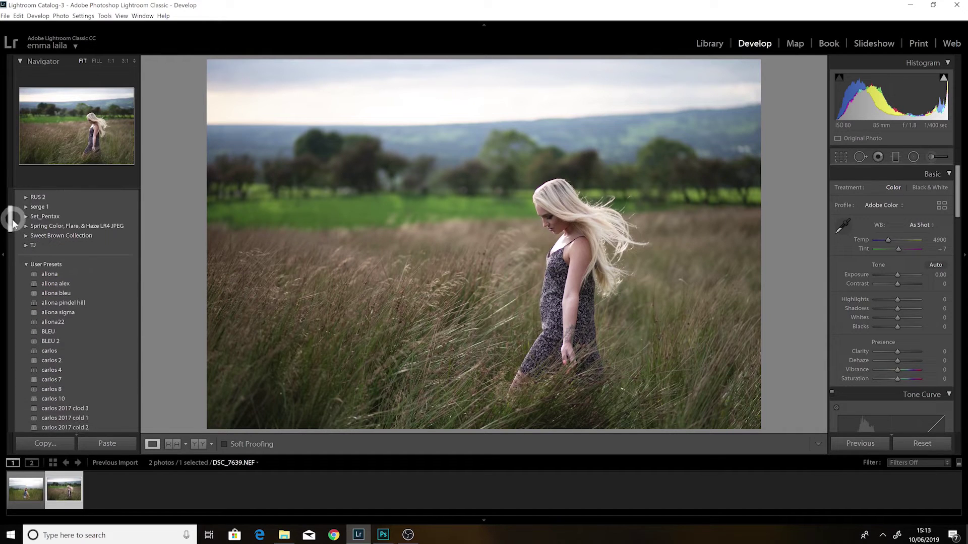
- Apply the carlos 2 preset to DSC_7639.NEF, and set its temperature to 5678 and exposure to -0.17
click(53, 326)
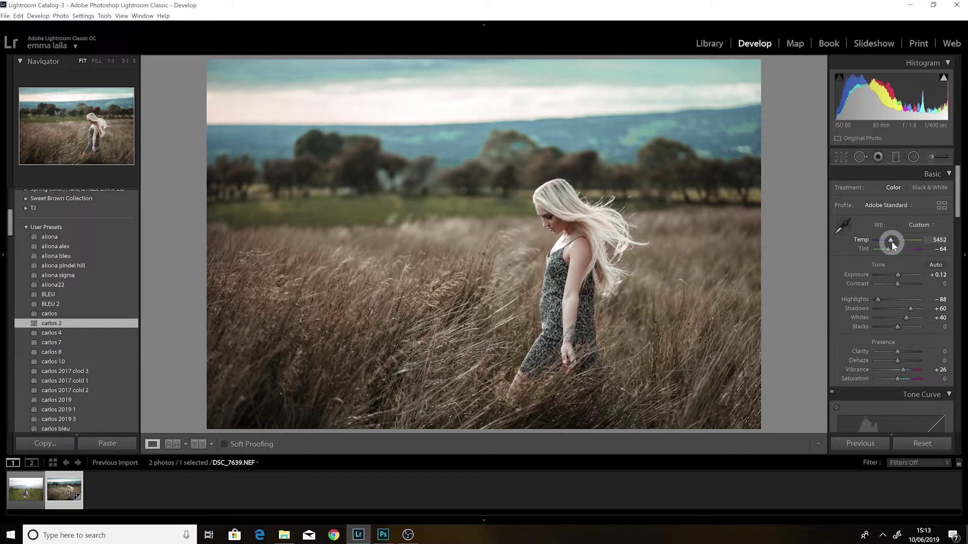
drag(892, 238, 893, 237)
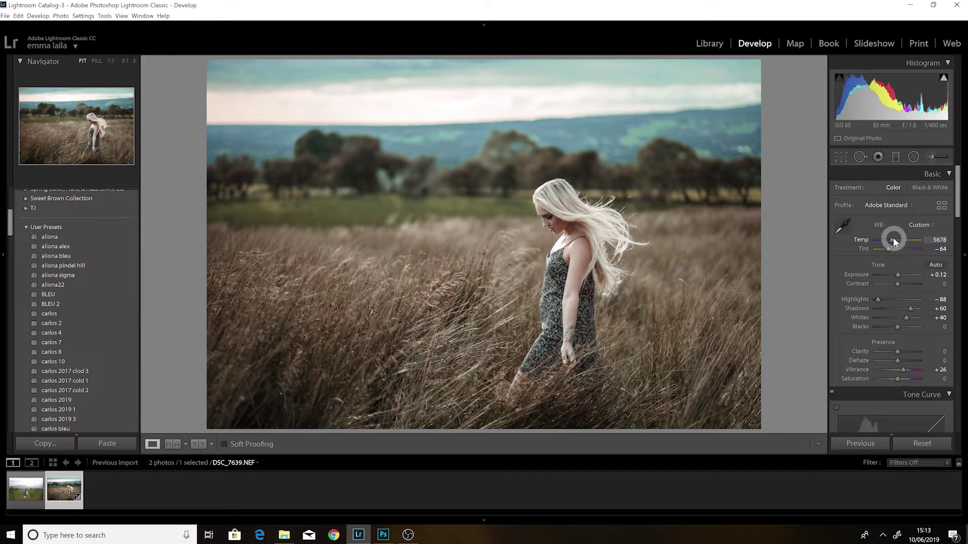
drag(898, 274, 896, 275)
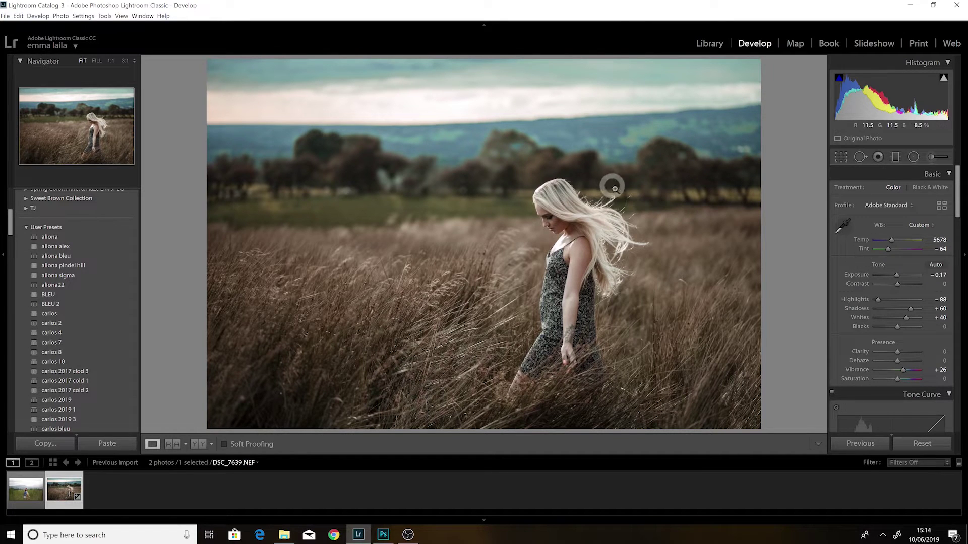
- Send the edited photo of the woman to Photoshop for editing and maximize the Photoshop window
right_click(548, 170)
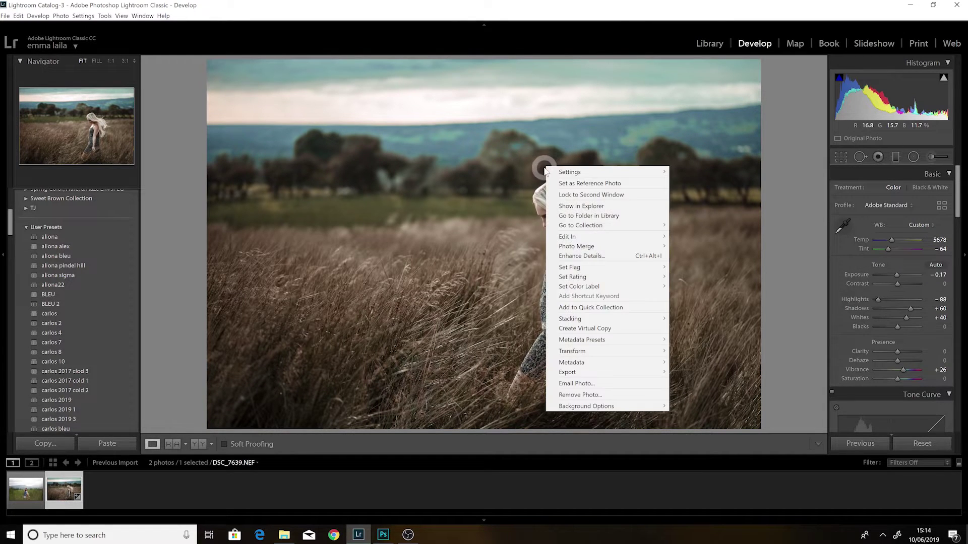
mouse_move(630, 236)
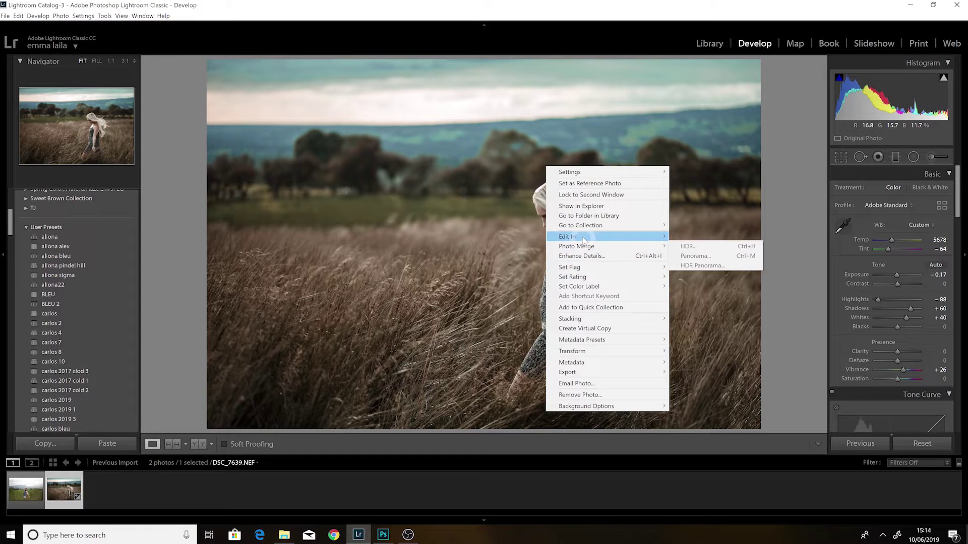
click(697, 237)
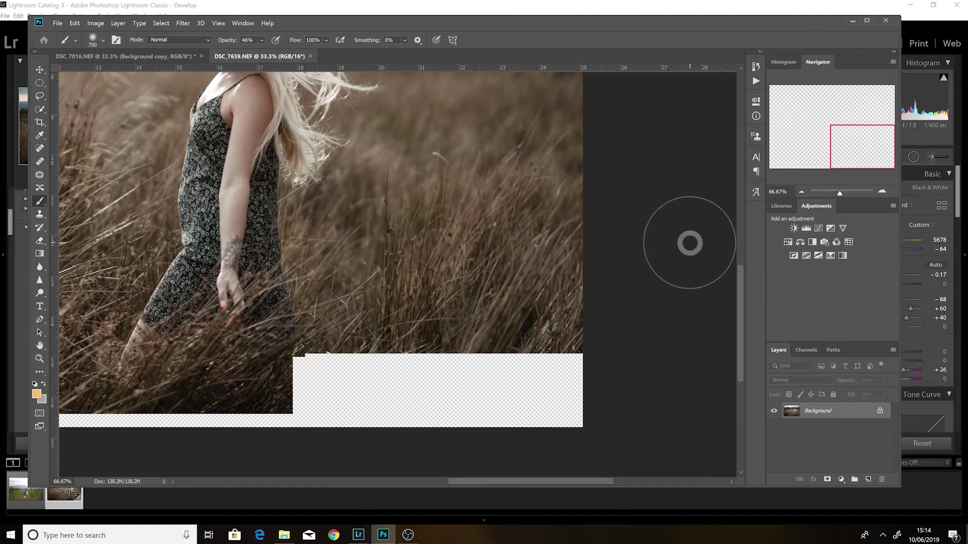
click(867, 22)
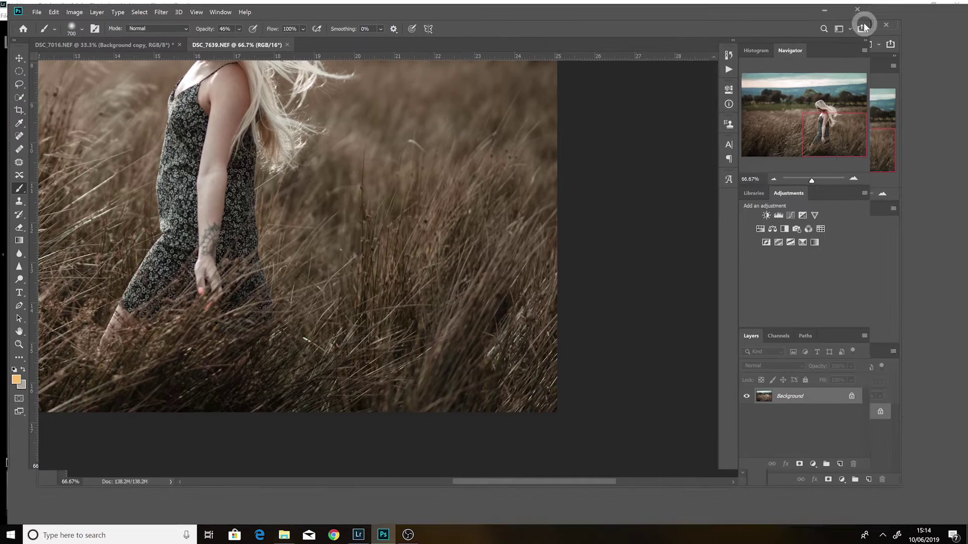
click(770, 26)
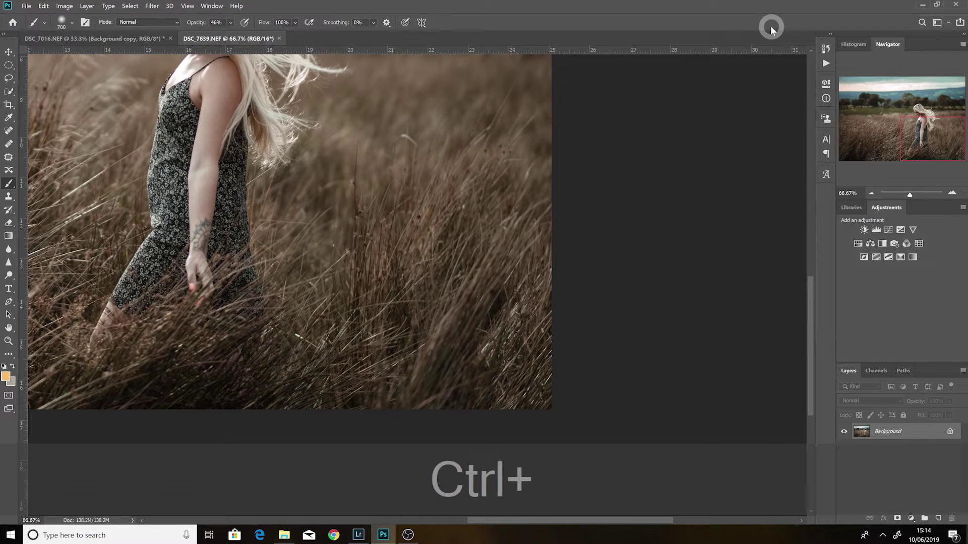
key(ctrl+o)
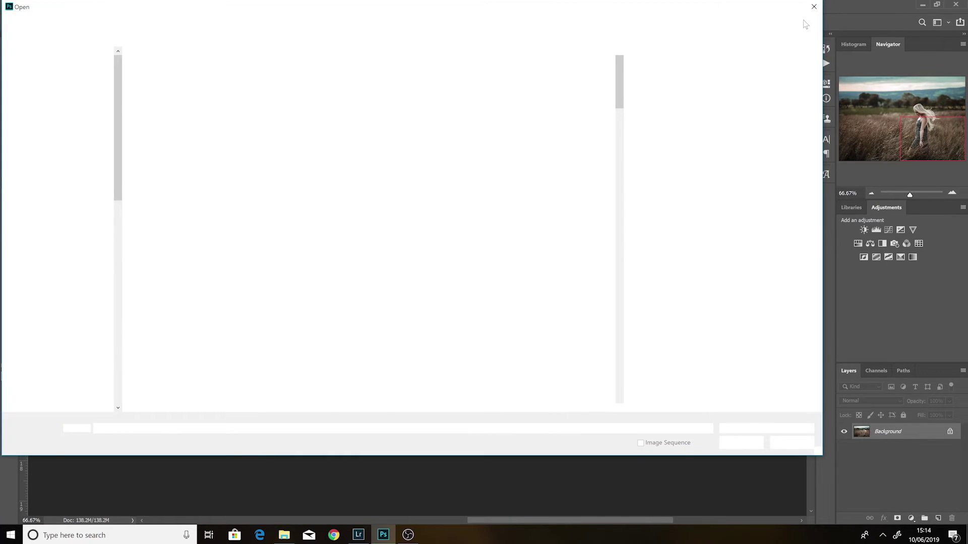
click(814, 7)
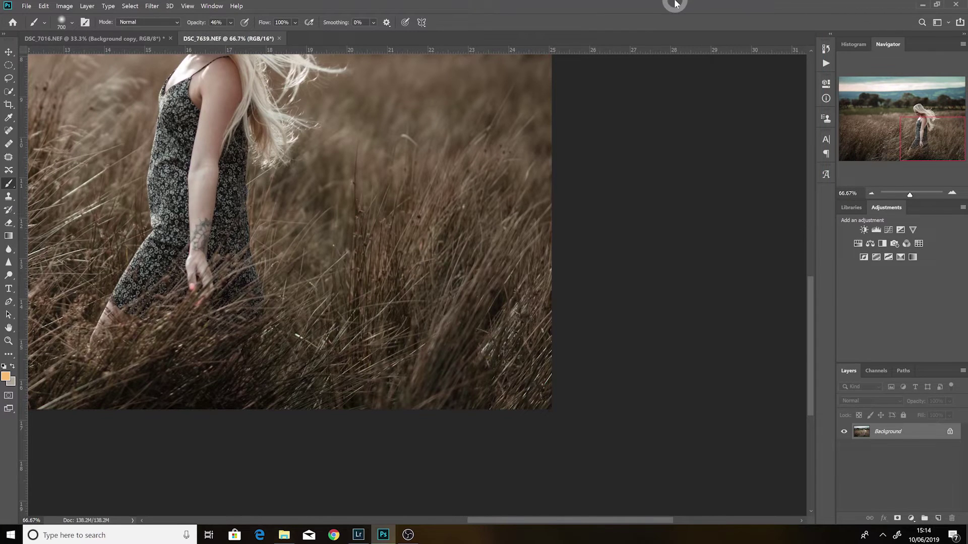
key(ctrl+o)
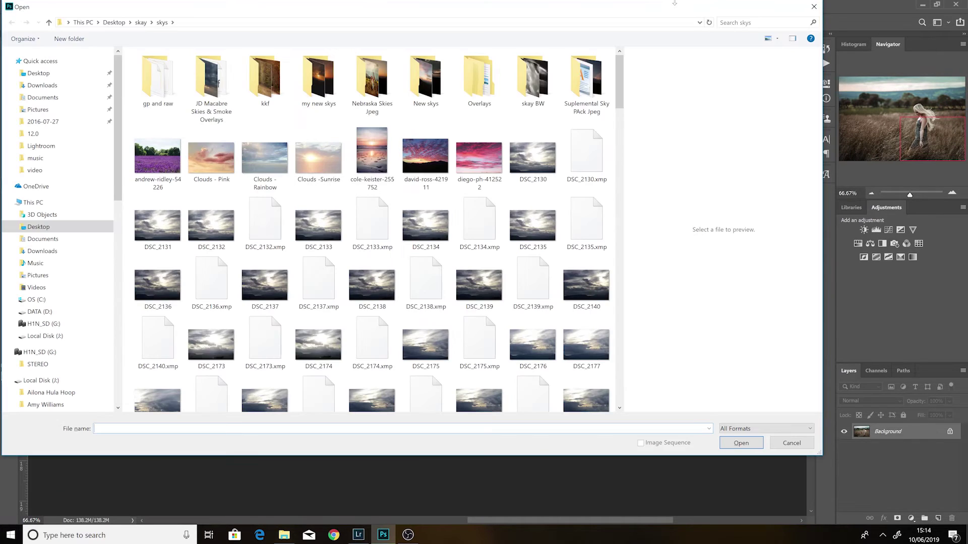
click(814, 7)
- Copy the blurred sunset layer from the DSC_7016.NEF document into the DSC_7639.NEF document with the Move tool
key(ctrl+0)
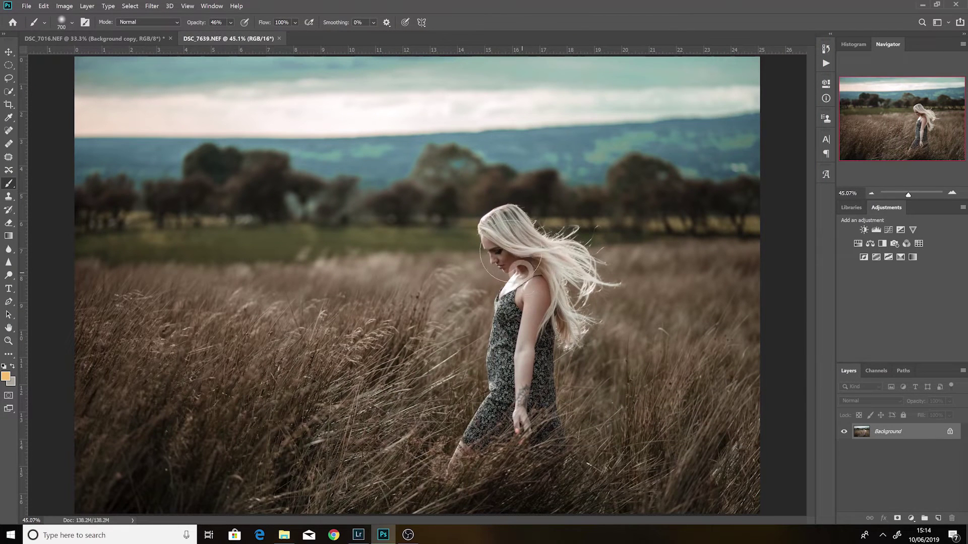
click(140, 39)
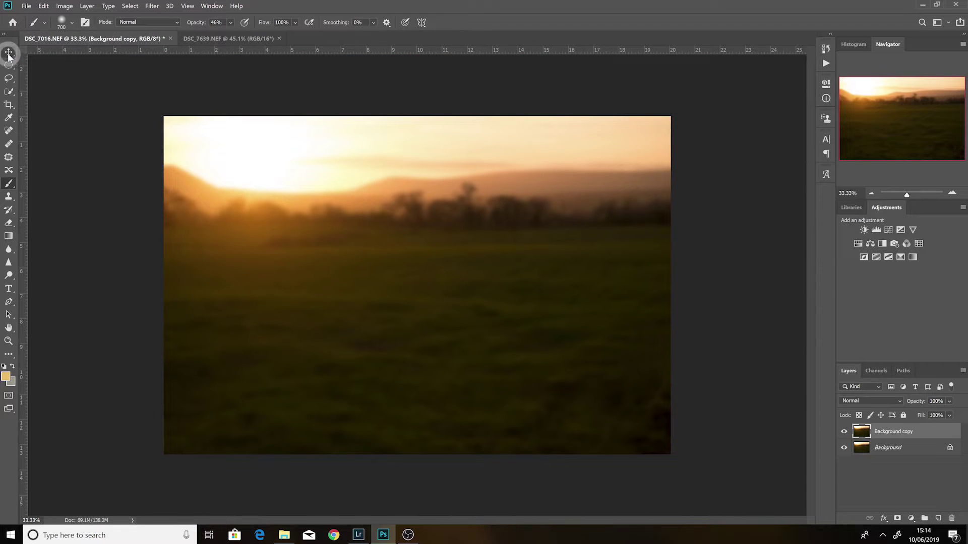
click(9, 53)
drag(361, 203, 566, 229)
drag(617, 277, 637, 304)
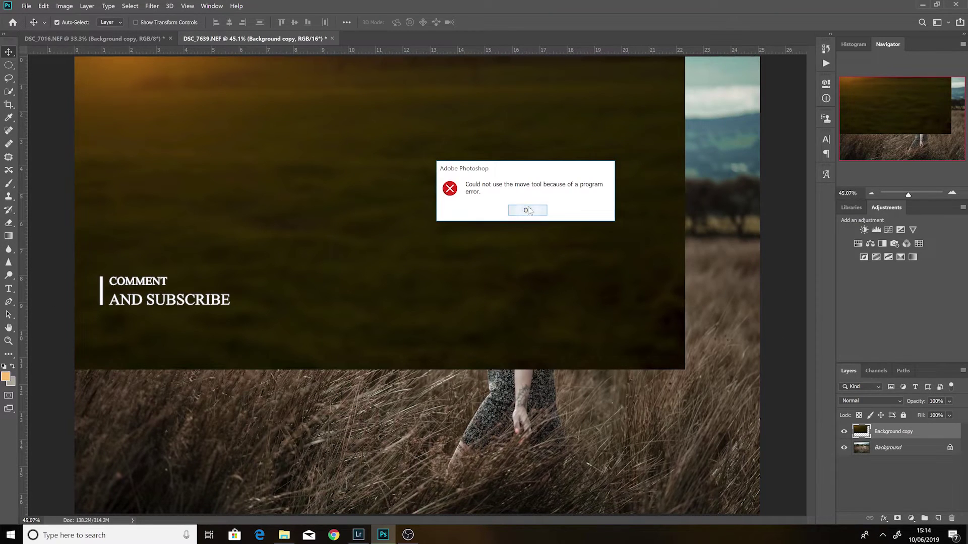
click(527, 210)
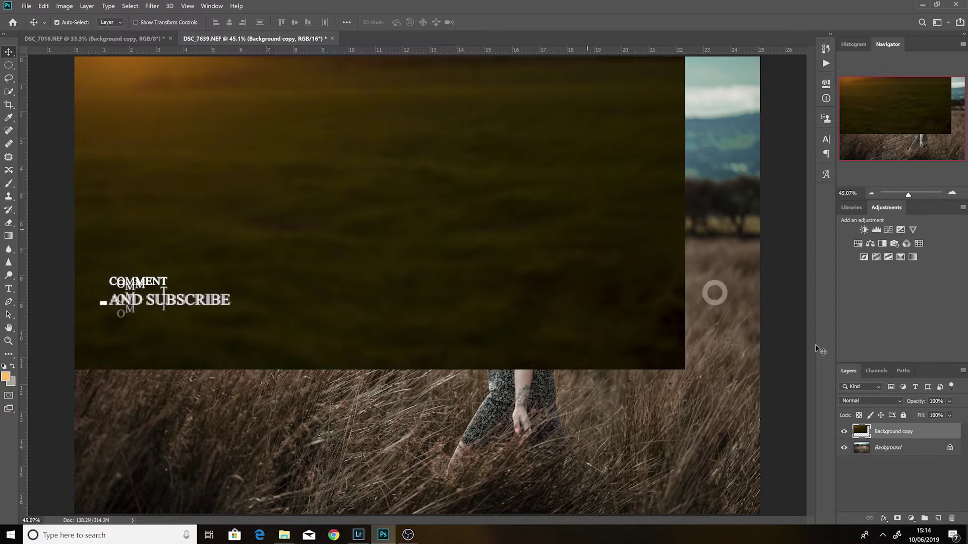
- Lower the sunset layer's opacity to 79% and move it over the photo so the two horizons line up
drag(923, 402, 910, 405)
drag(545, 179, 613, 310)
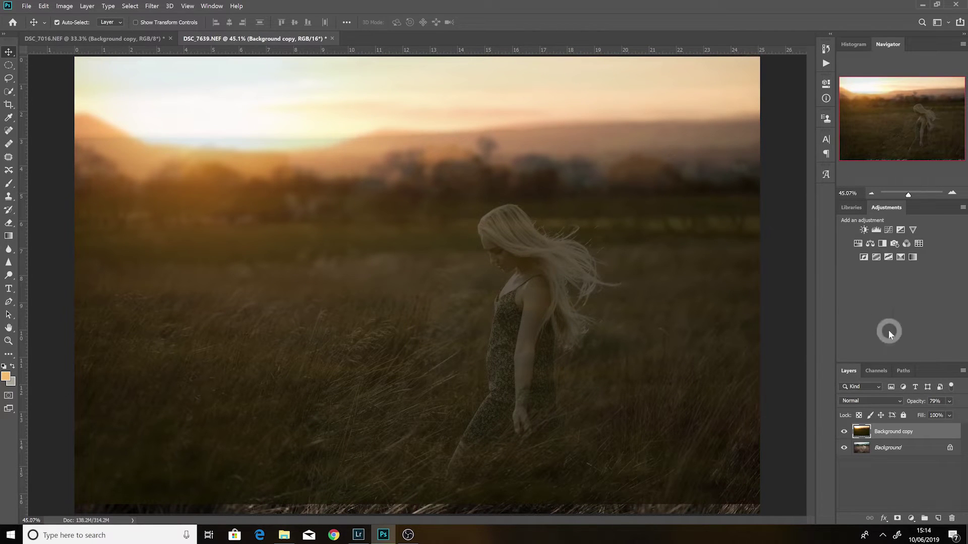
- Duplicate the Background layer, move the copy above the sunset layer and give it a white layer mask
drag(918, 403, 937, 518)
drag(917, 448, 914, 430)
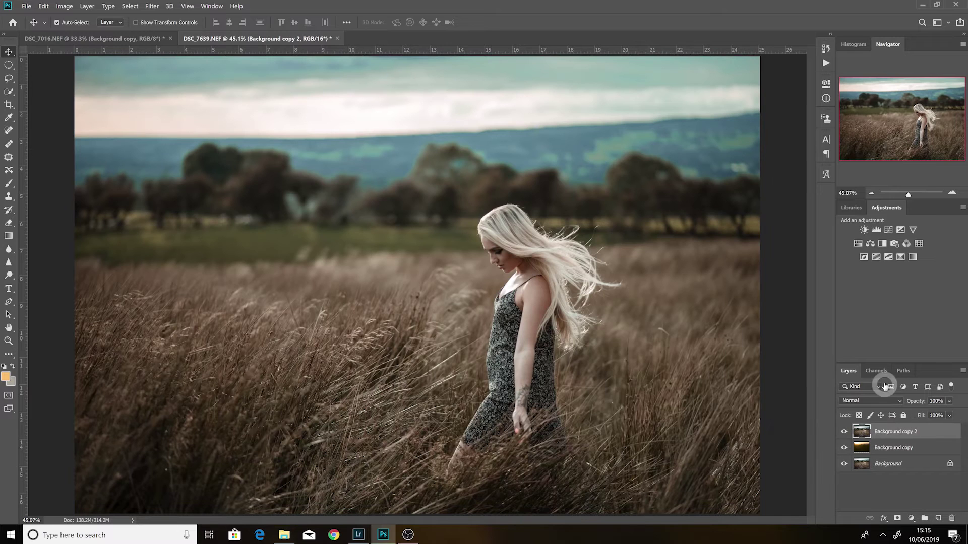
click(898, 519)
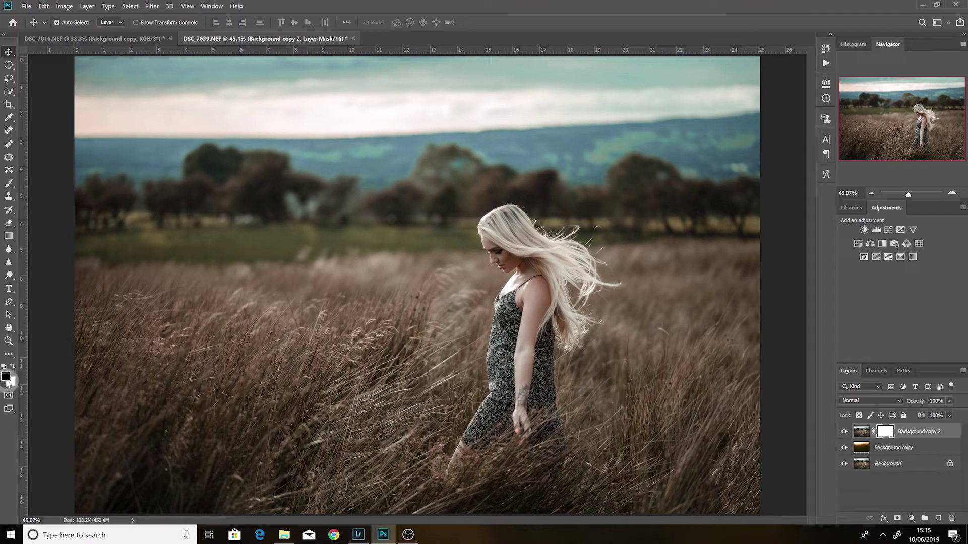
- Paint black on the mask over the sky, hills and trees with an 1800 px brush at 100% opacity to reveal the sunset
click(10, 186)
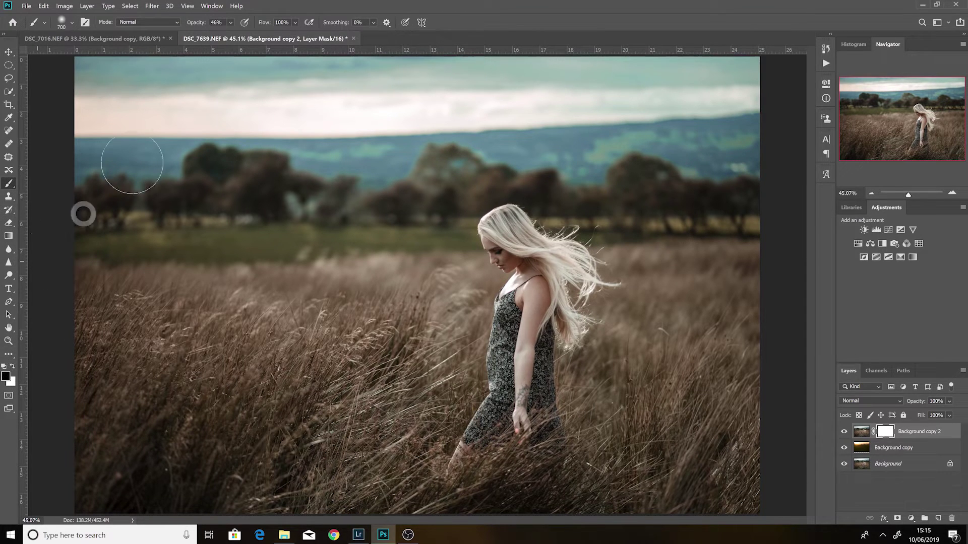
drag(194, 22, 227, 18)
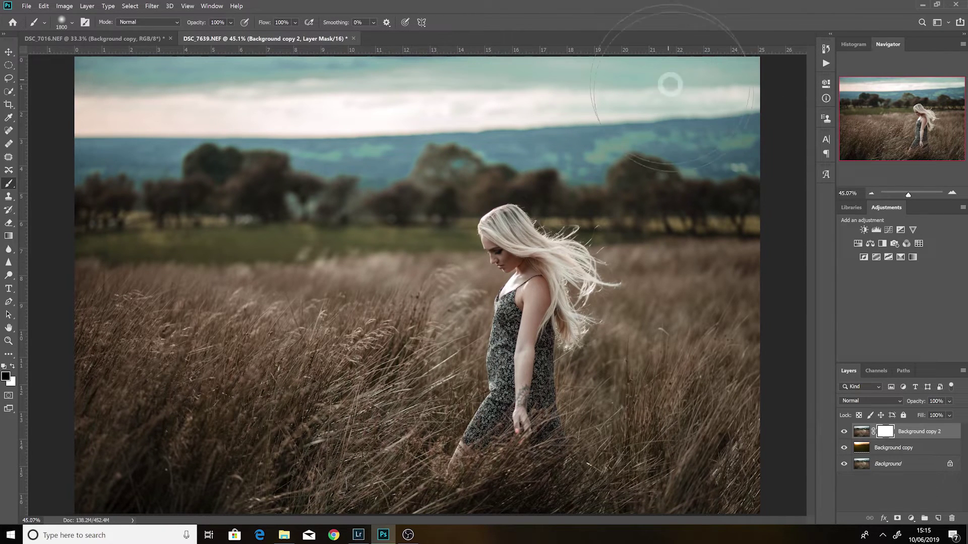
mouse_move(687, 99)
mouse_down()
mouse_move(418, 88)
mouse_move(26, 144)
mouse_move(571, 82)
mouse_move(659, 86)
mouse_move(739, 106)
mouse_move(604, 96)
mouse_up()
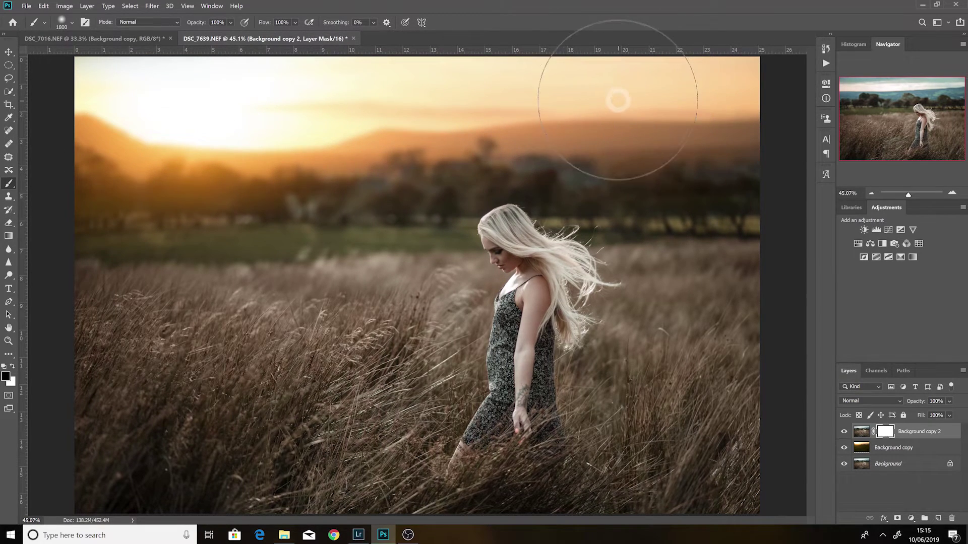
mouse_move(381, 90)
mouse_down()
mouse_move(284, 75)
mouse_move(30, 100)
mouse_up()
click(255, 180)
click(240, 151)
click(251, 156)
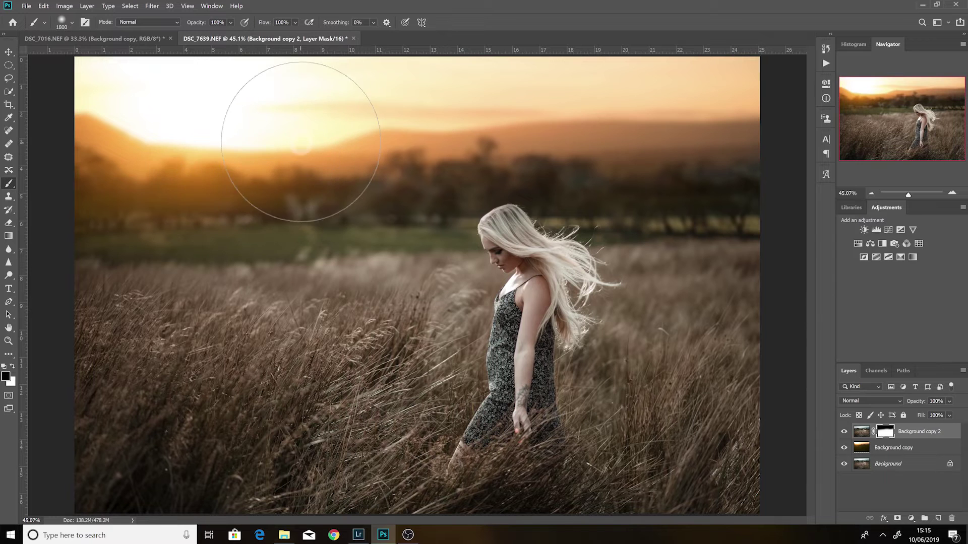
click(254, 224)
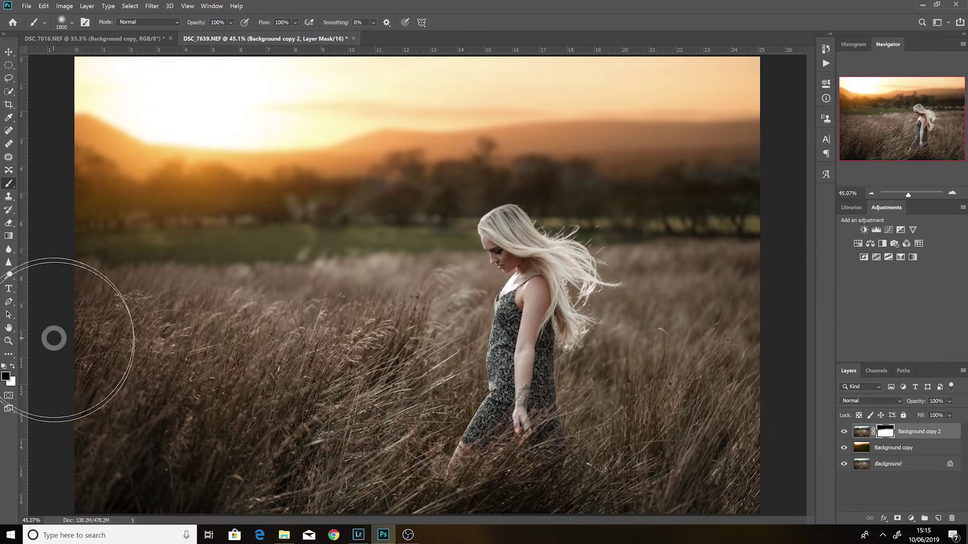
click(12, 366)
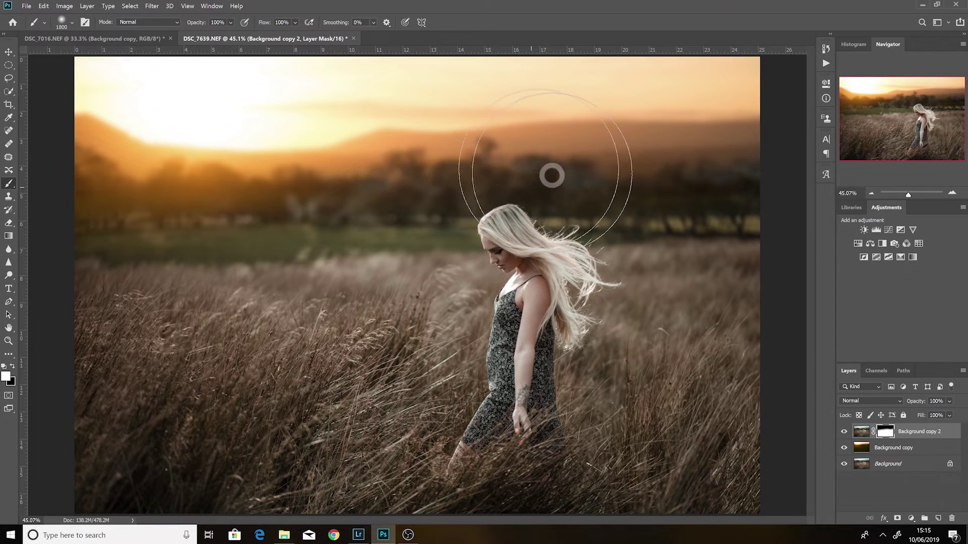
- Add a new layer on top and paint a band of pale yellow sampled from the sunset sky across the tree line
click(937, 518)
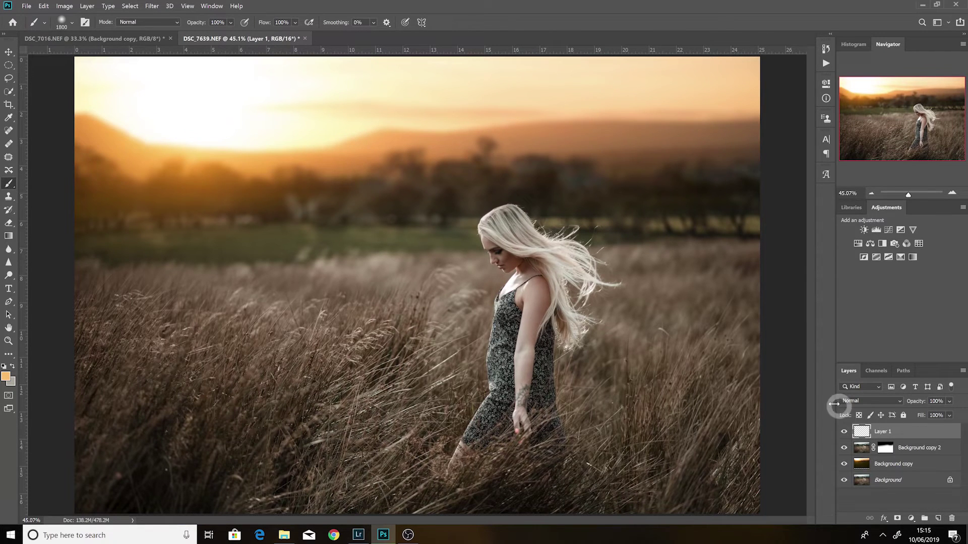
key(alt)
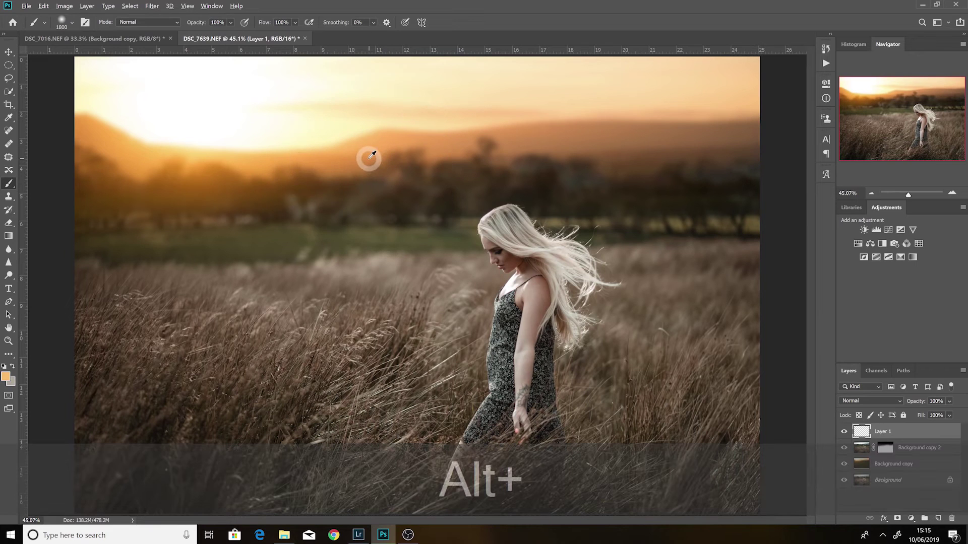
alt+click(395, 118)
mouse_move(758, 198)
mouse_down()
mouse_move(216, 205)
mouse_move(10, 221)
mouse_up()
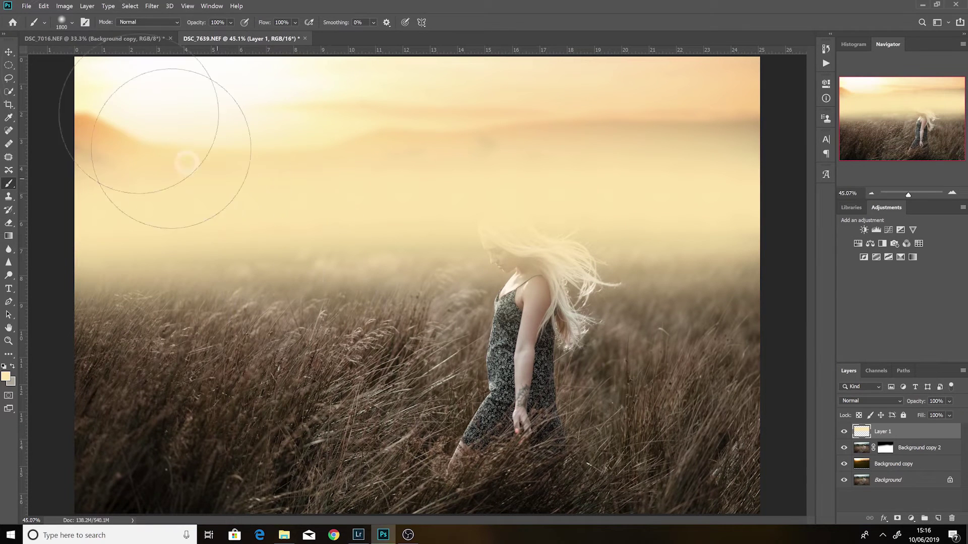
- Set the opacity of the pale yellow haze layer to 9%
click(73, 24)
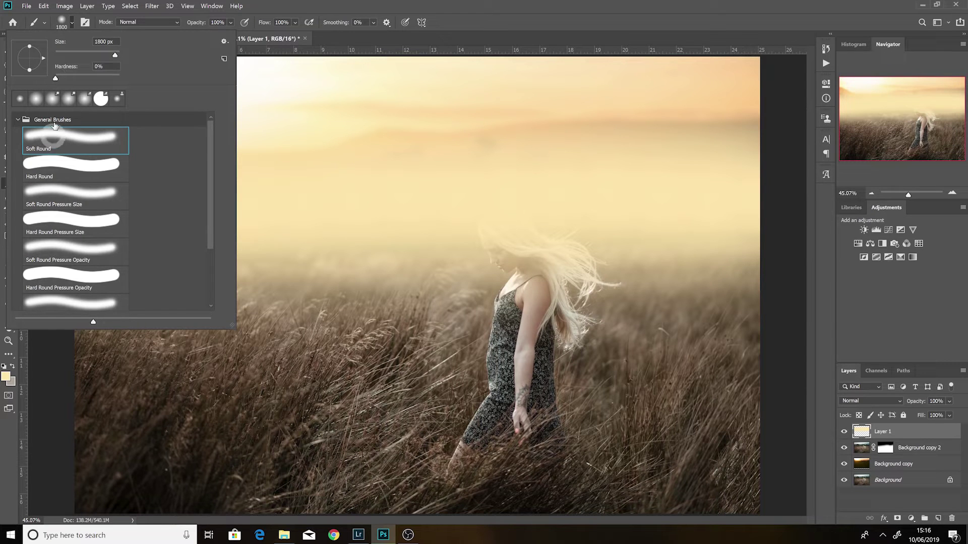
click(282, 4)
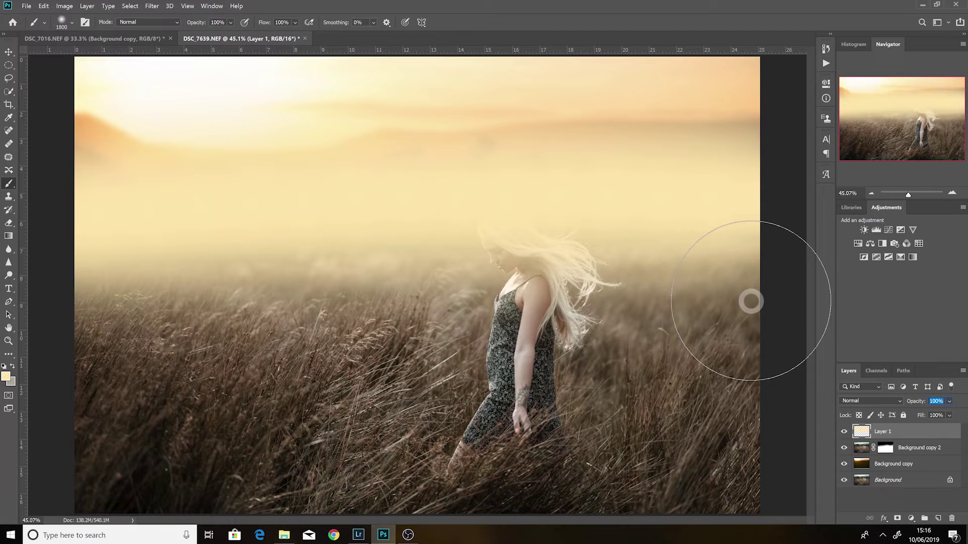
text(9)
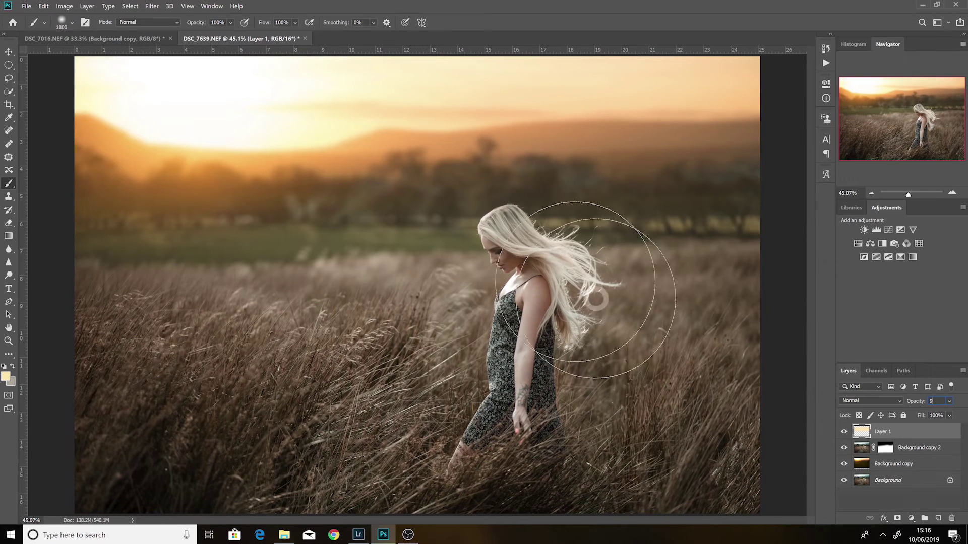
- Add a layer mask to the haze layer and paint the woman out of it in black with a 500 px brush
click(896, 519)
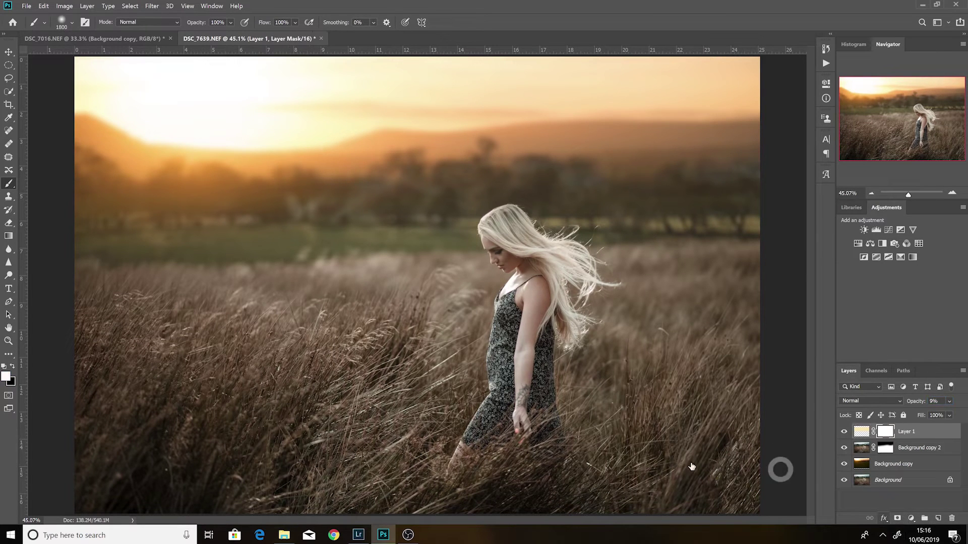
click(12, 363)
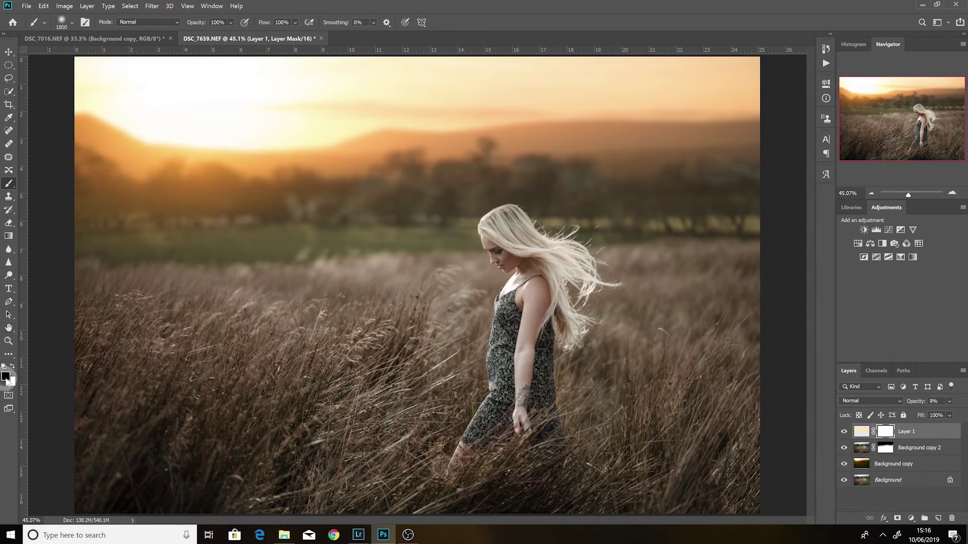
key(bracketleft)
key(bracketleft)
key(bracketleft)
key(bracketleft)
key(bracketleft)
key(bracketleft)
key(bracketleft)
key(bracketleft)
key(bracketleft)
key(bracketleft)
key(bracketleft)
key(bracketleft)
key(bracketleft)
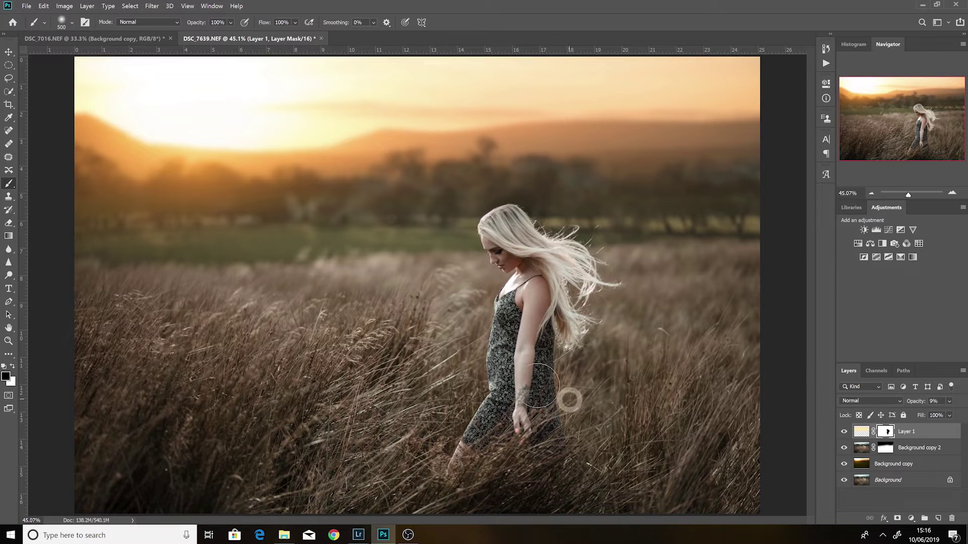
drag(514, 401, 513, 419)
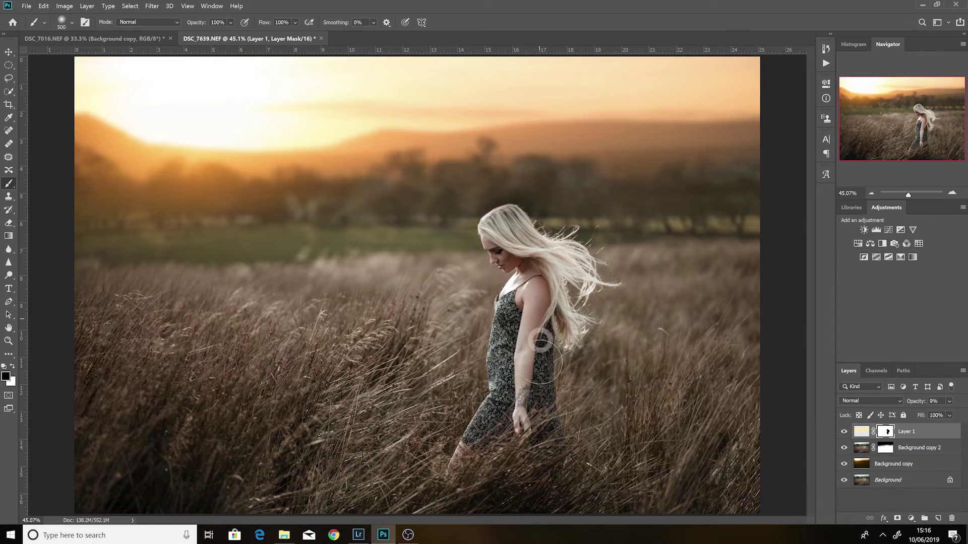
- Flatten the sunset composite and its haze layer into a single background layer
click(899, 479)
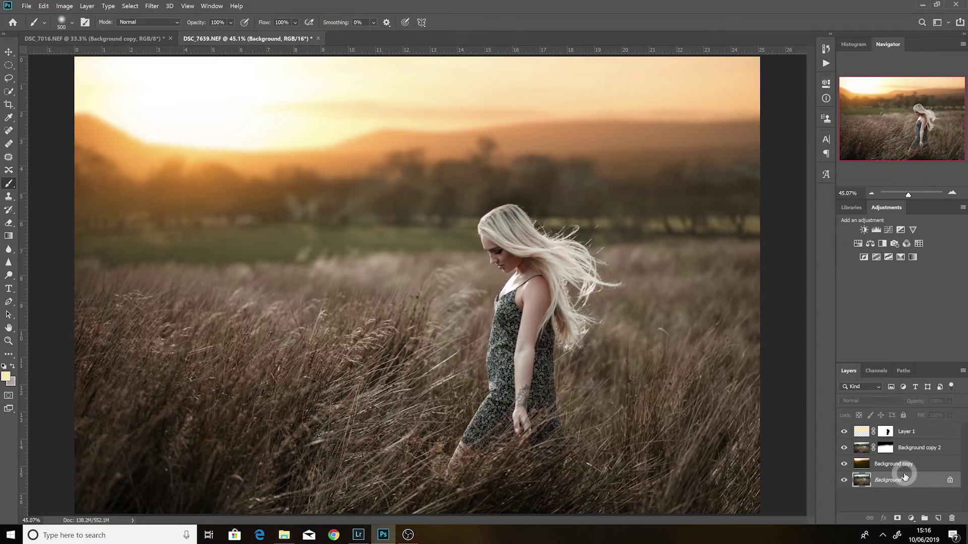
right_click(904, 482)
click(902, 450)
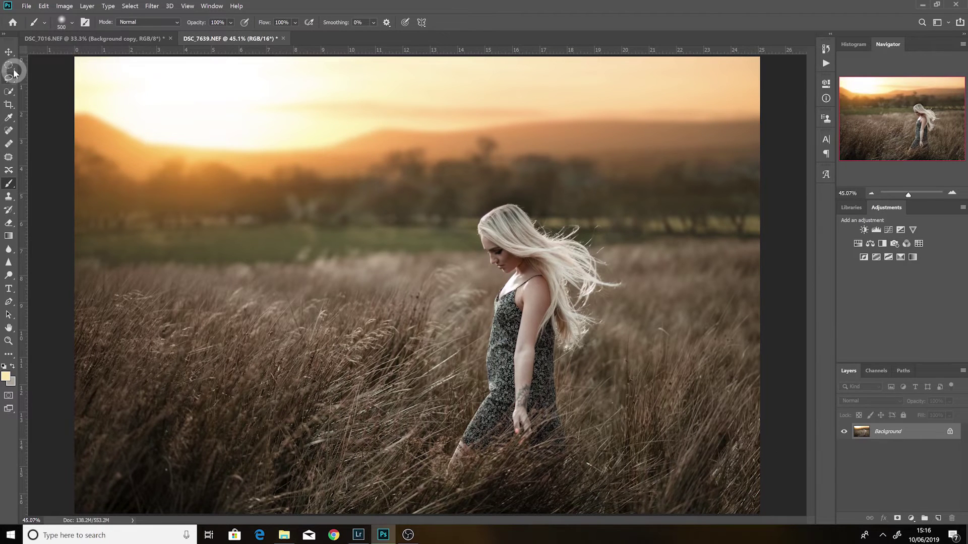
- Select an ellipse about 19.9 by 13.5 in around the woman with a 1000 px feather and invert the selection
drag(14, 69, 45, 74)
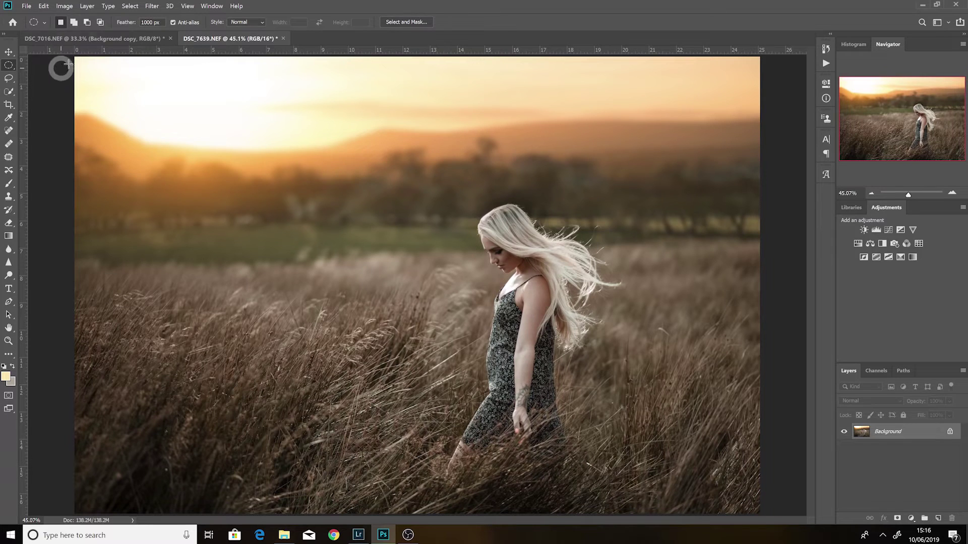
drag(224, 125, 770, 493)
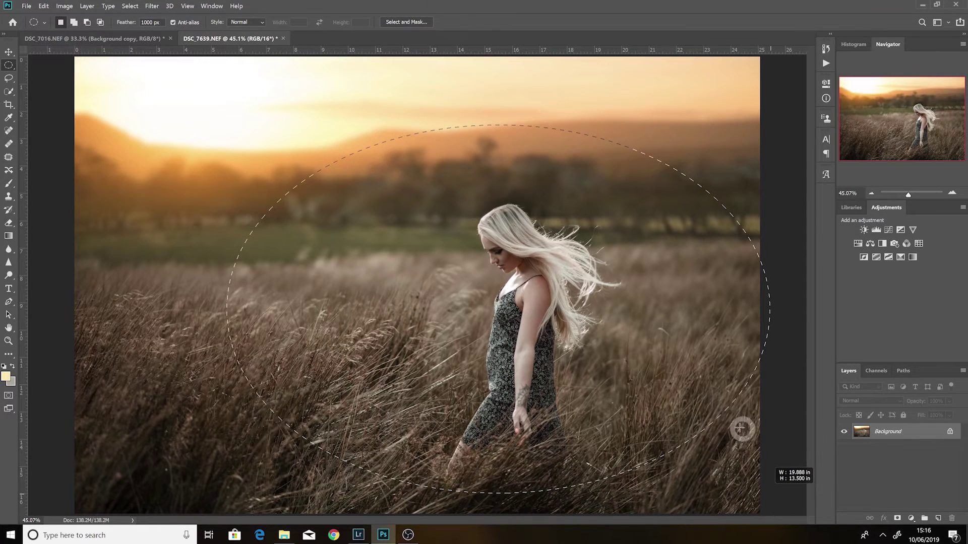
drag(731, 425, 732, 425)
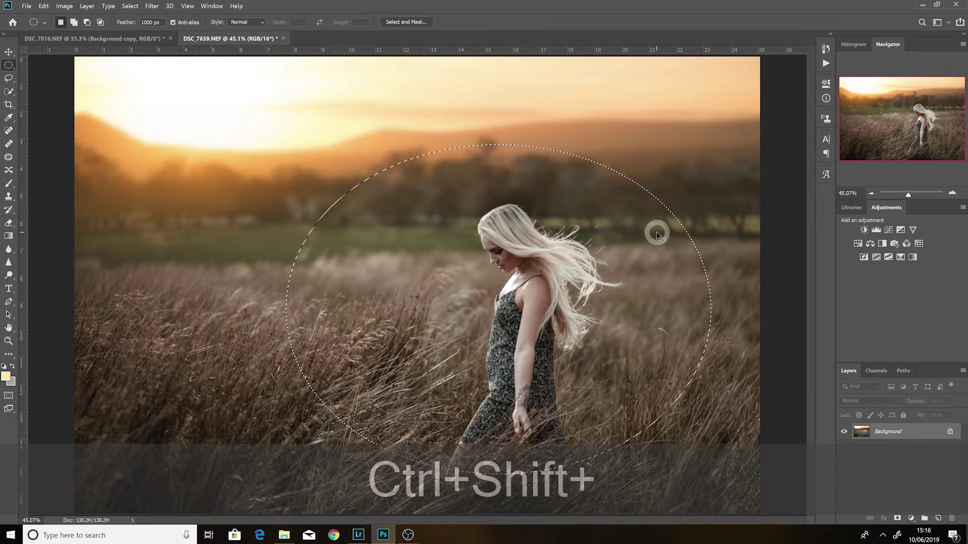
key(ctrl+shift+i)
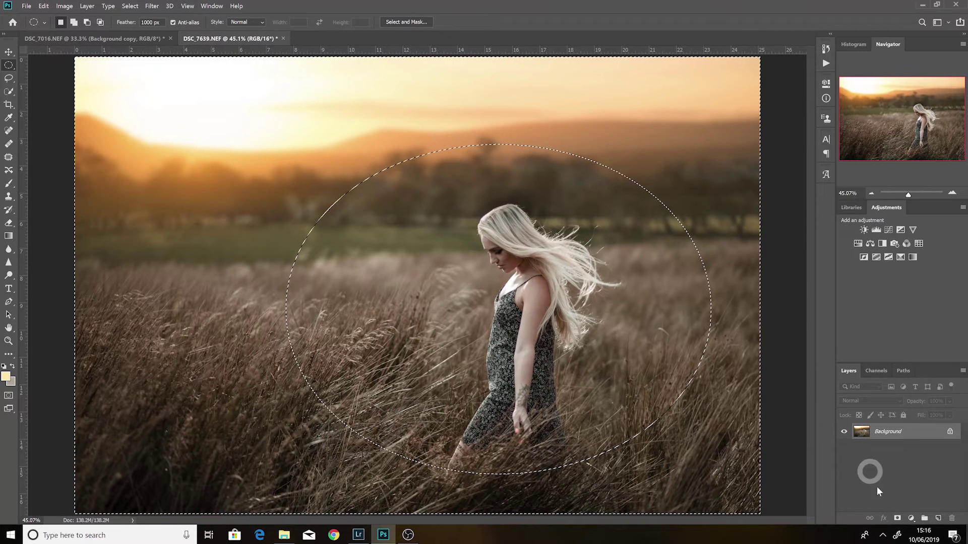
- Add a Curves adjustment layer from the selection and pull its midtones down to input 140, output 84 as a vignette
click(910, 518)
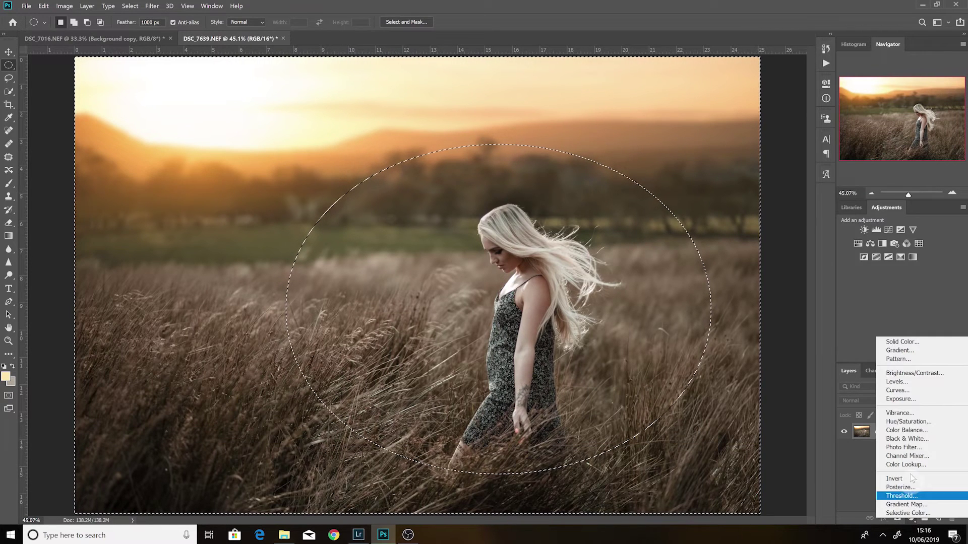
click(896, 390)
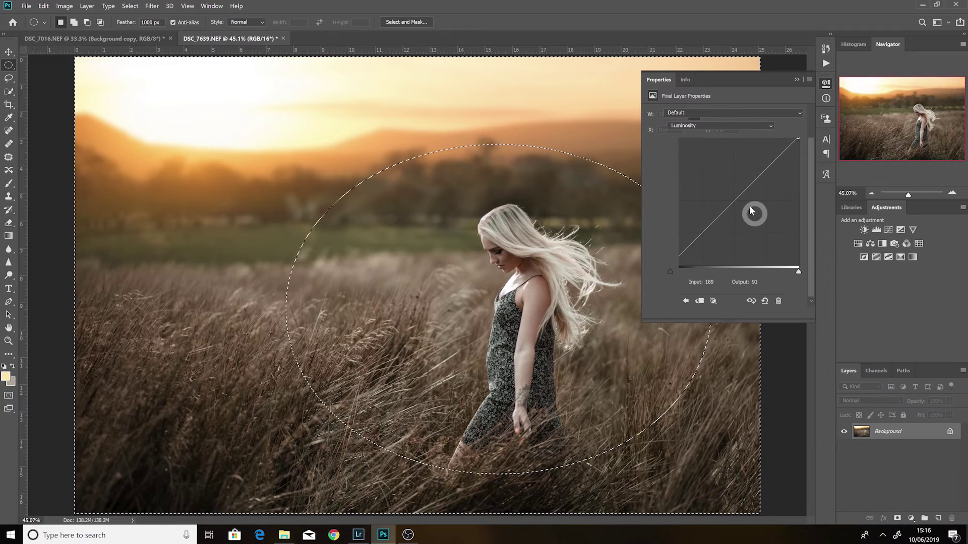
drag(736, 211, 741, 222)
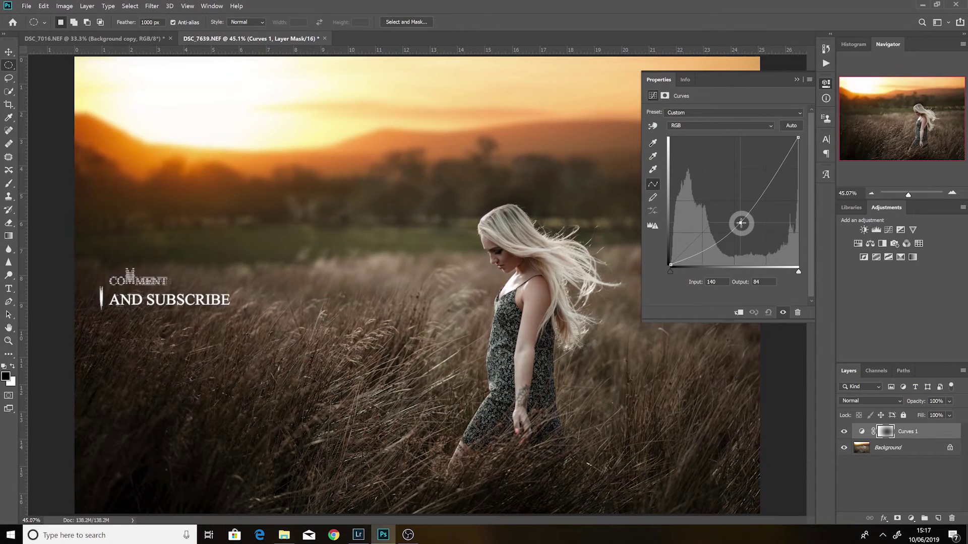
click(797, 80)
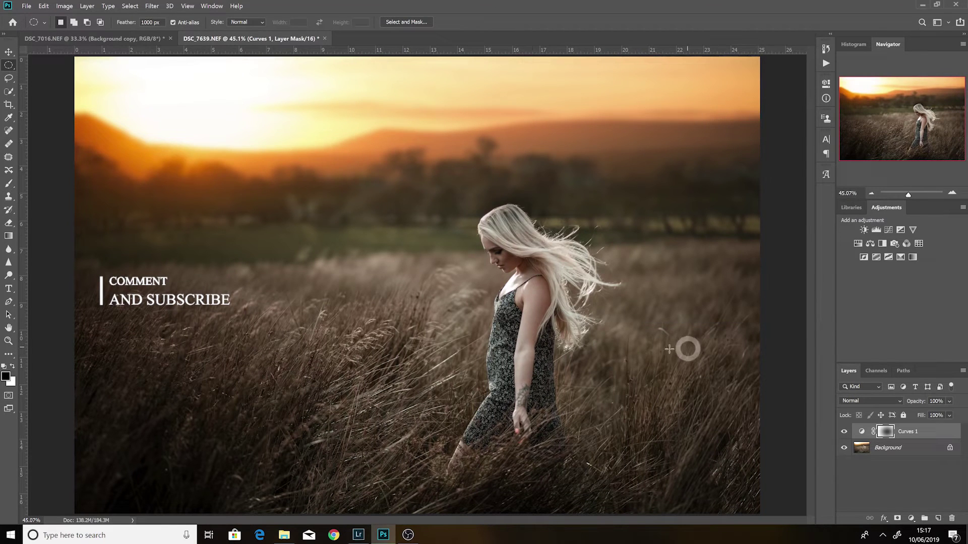
- Paint black over the woman on the Curves mask with a 900 px brush at 100% opacity
click(9, 184)
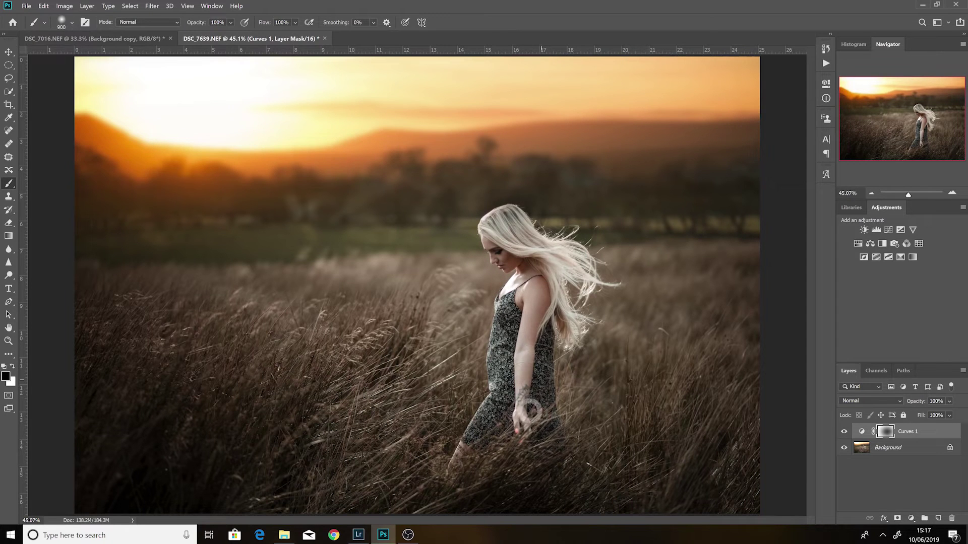
mouse_move(509, 226)
mouse_down()
mouse_move(528, 234)
mouse_move(566, 295)
mouse_move(527, 415)
mouse_up()
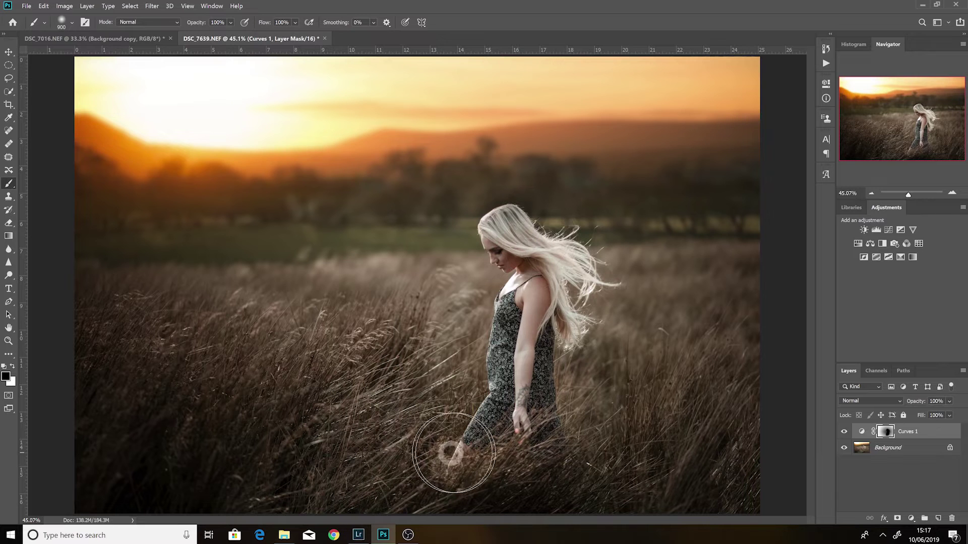
click(895, 431)
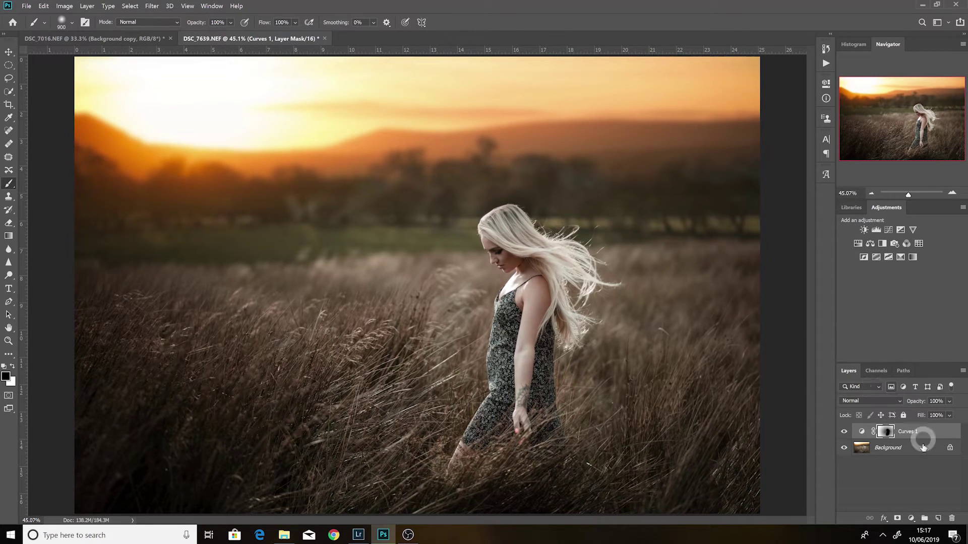
- Add a Black & White adjustment layer with Reds at 111 and Yellows at 106
click(911, 518)
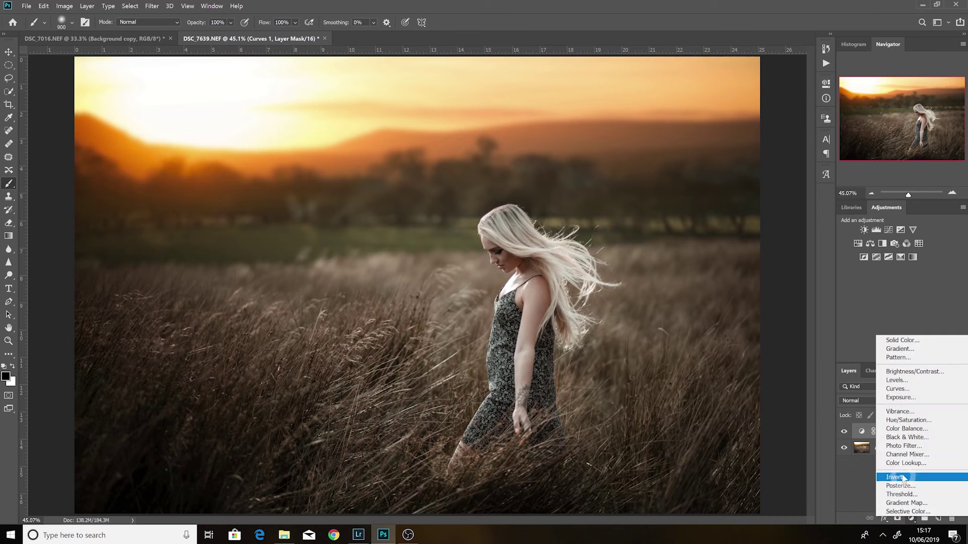
click(902, 438)
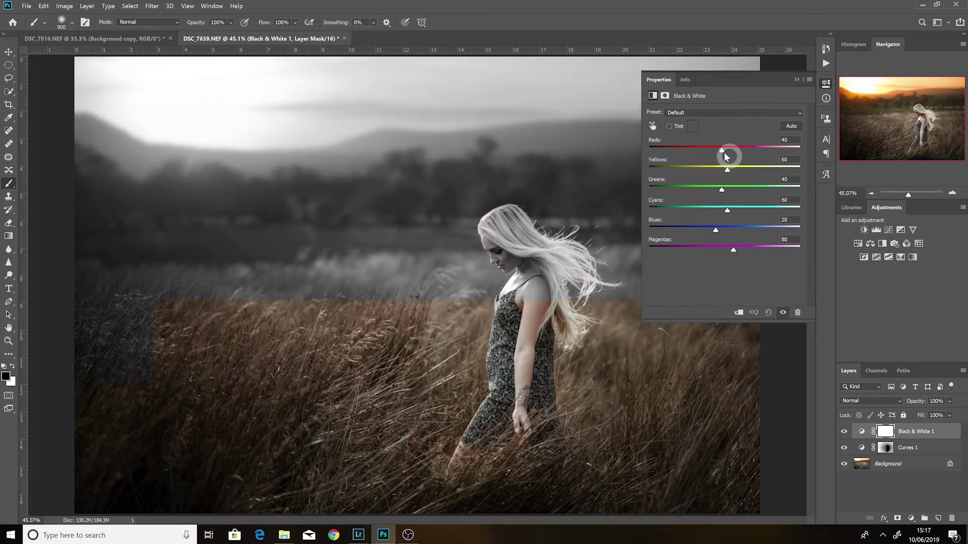
drag(731, 152, 742, 170)
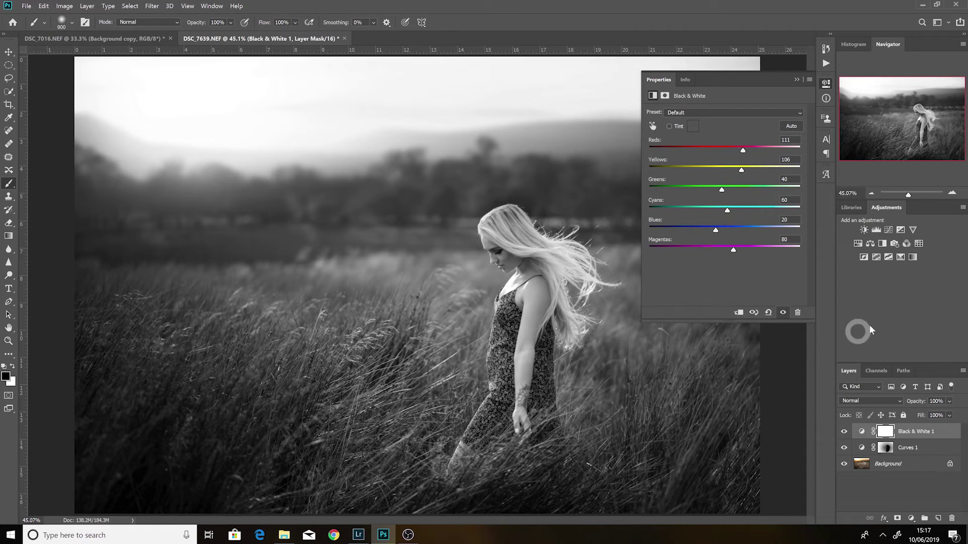
- Blend the Black & White layer in Soft Light at 38% opacity and compare the image with and without it
click(901, 400)
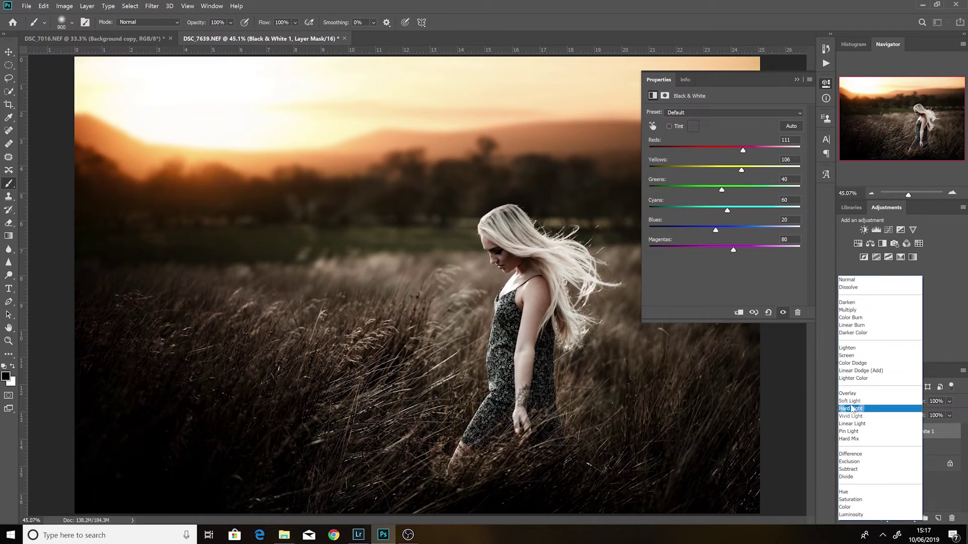
click(849, 400)
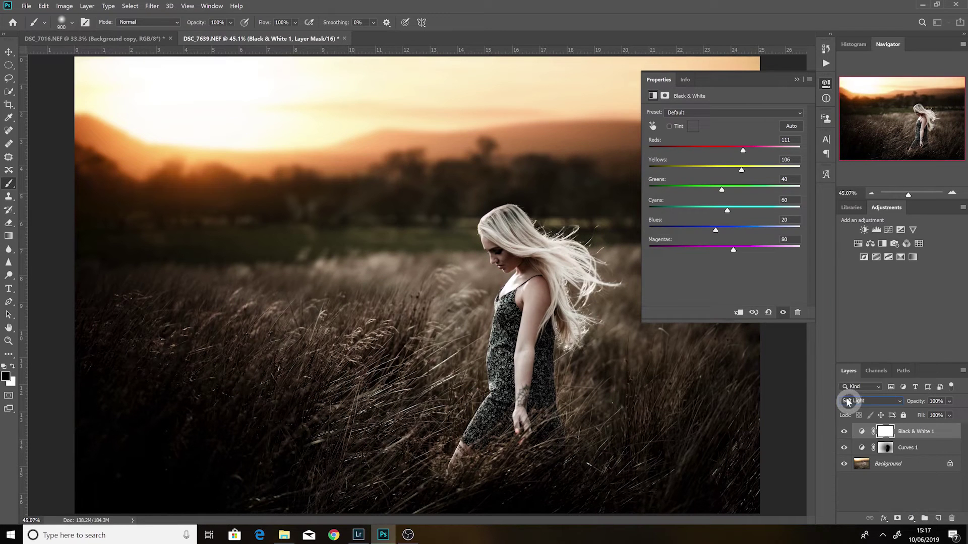
click(797, 79)
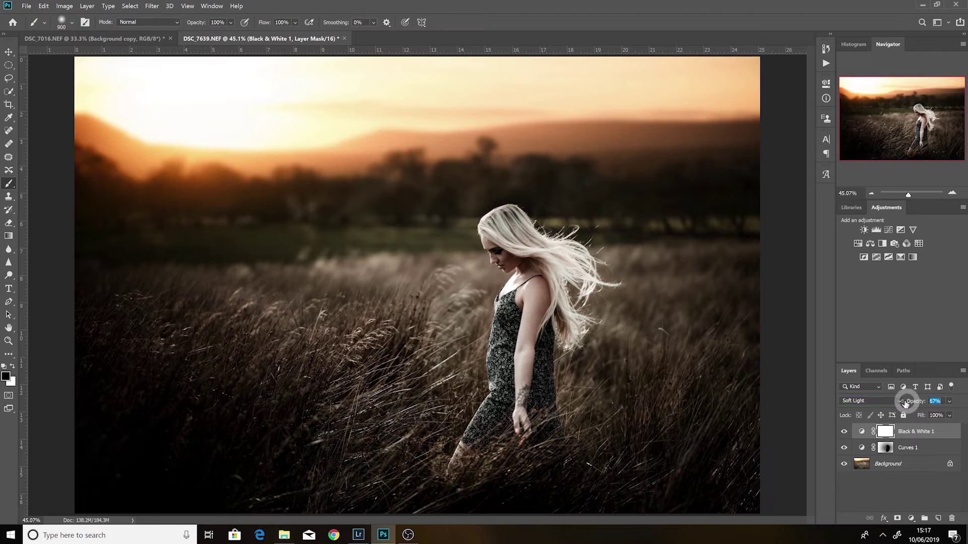
drag(900, 403, 896, 403)
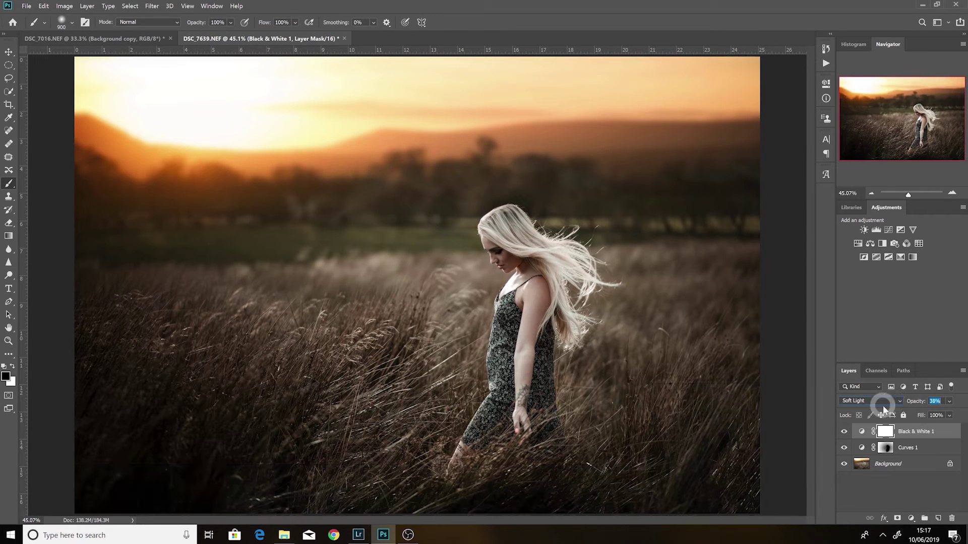
click(844, 431)
click(844, 432)
- Paint black over the woman on the Black & White mask at 56% brush opacity and flatten the image
drag(179, 34, 178, 33)
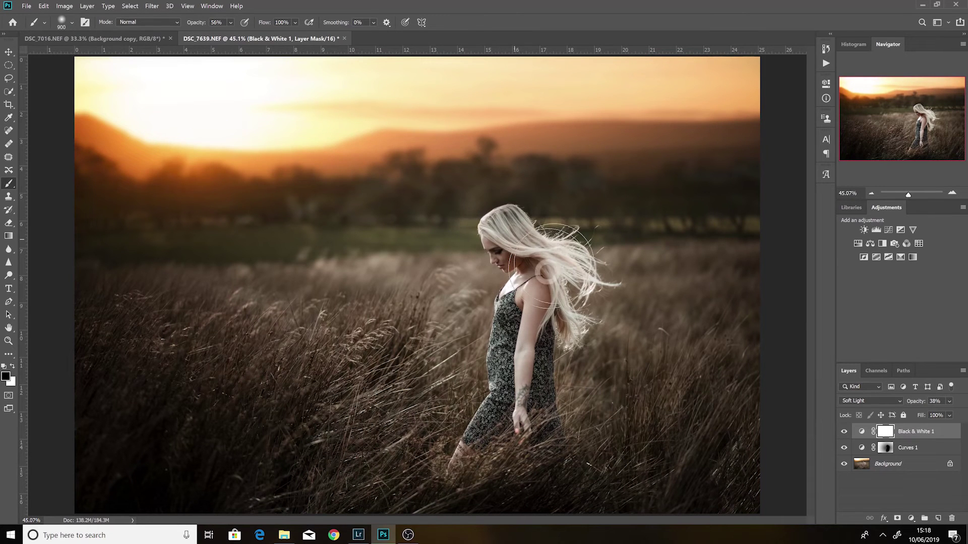
mouse_move(544, 343)
mouse_down()
mouse_move(533, 291)
mouse_move(490, 226)
mouse_move(504, 230)
mouse_move(529, 399)
mouse_up()
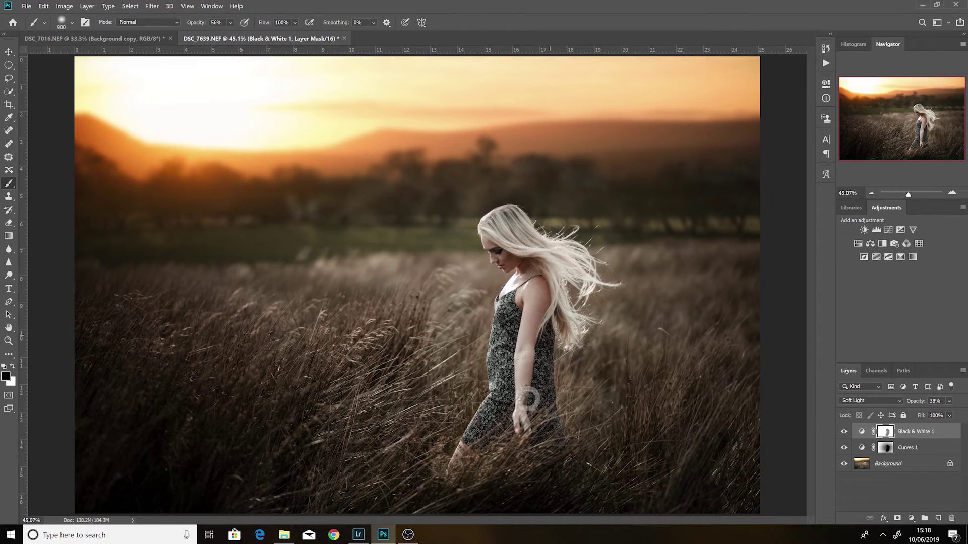
click(892, 462)
right_click(892, 462)
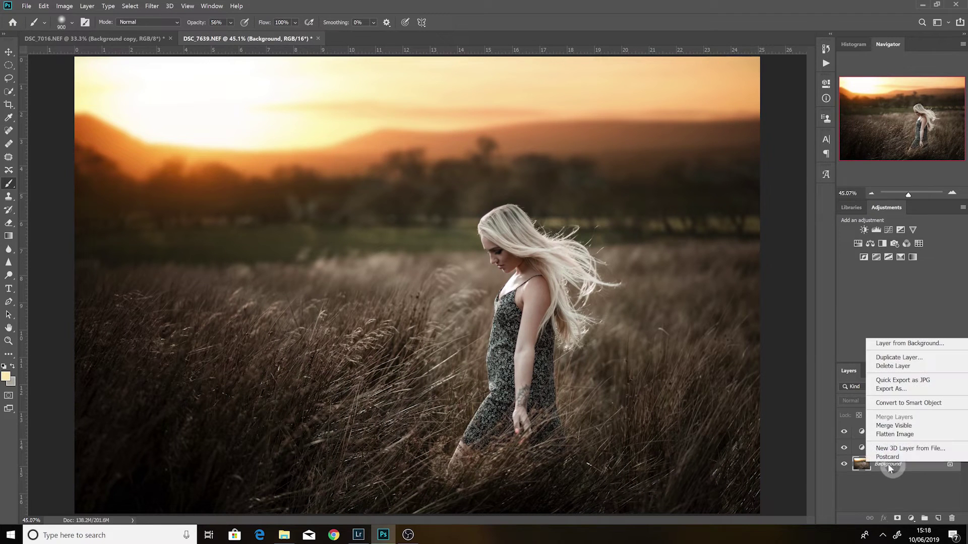
click(887, 435)
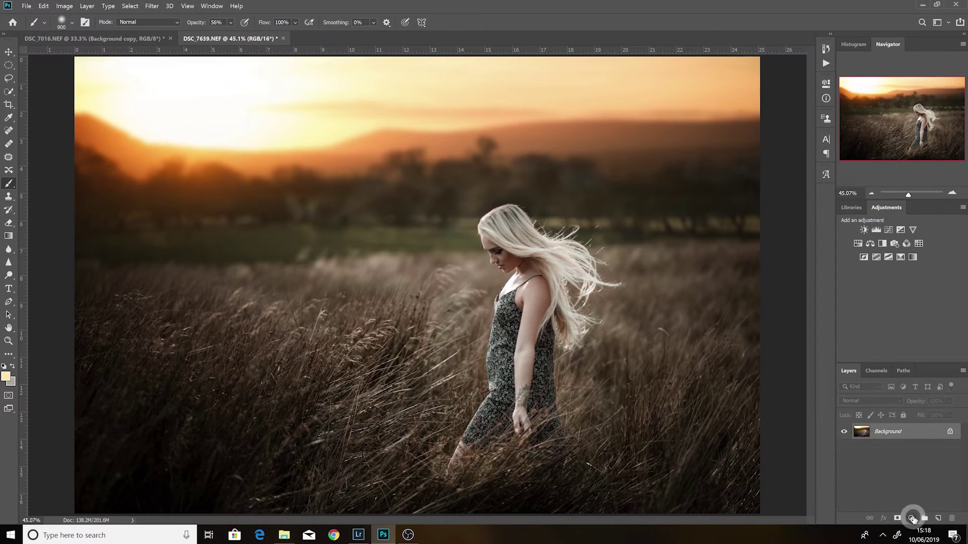
- Add a Black & White adjustment layer to the flattened image and give it a brown tint of 756748
click(911, 518)
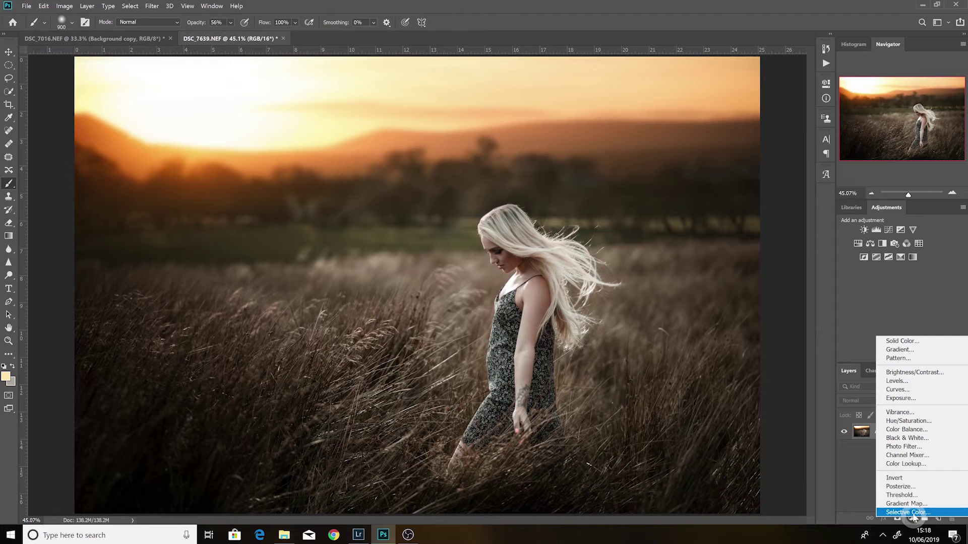
click(909, 439)
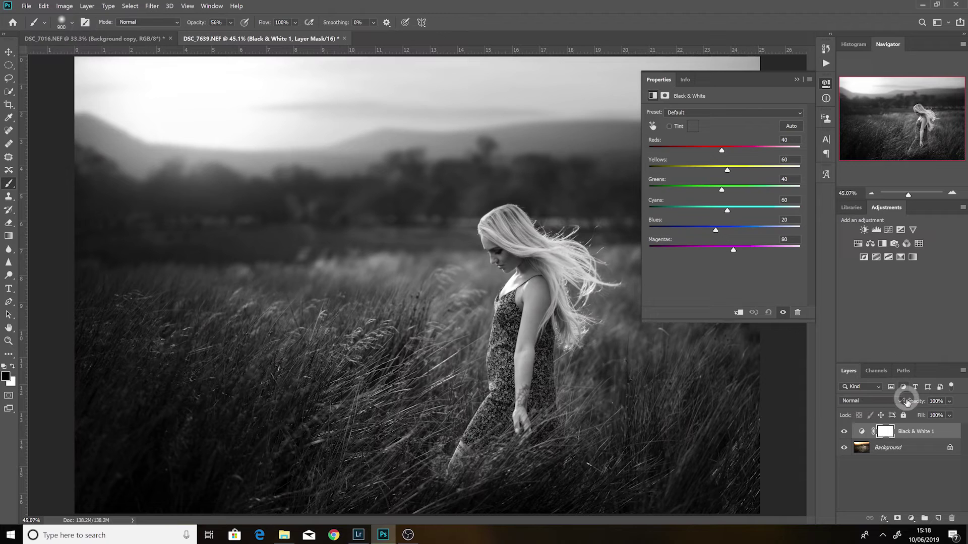
click(670, 126)
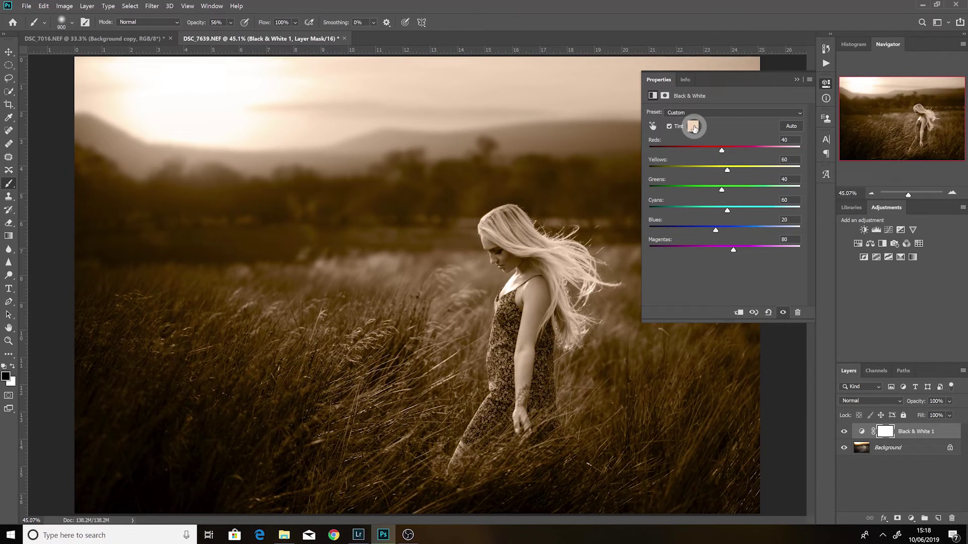
click(694, 126)
drag(179, 201, 168, 207)
click(334, 136)
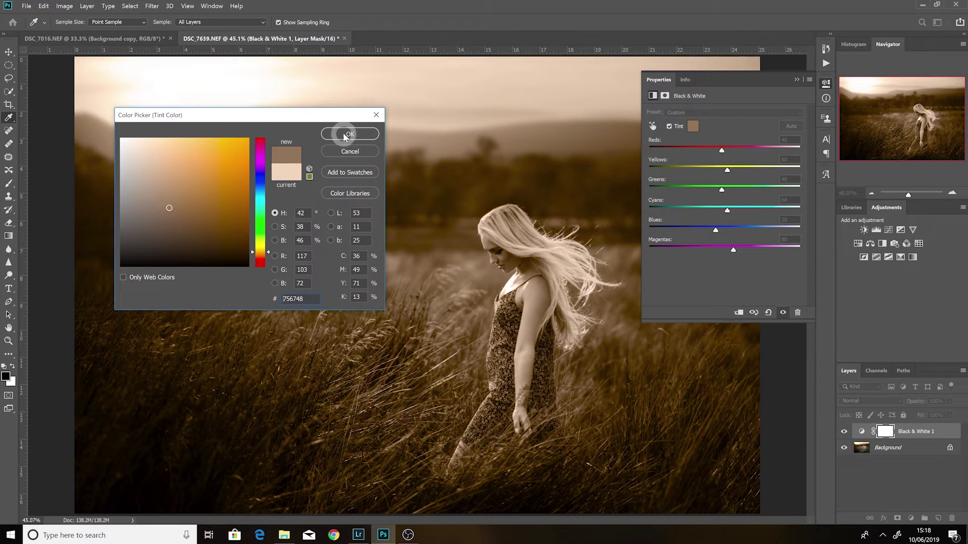
- Set the tinted Black & White layer's blend mode to Soft Light and change its tint to golden brown 9b8144
click(897, 402)
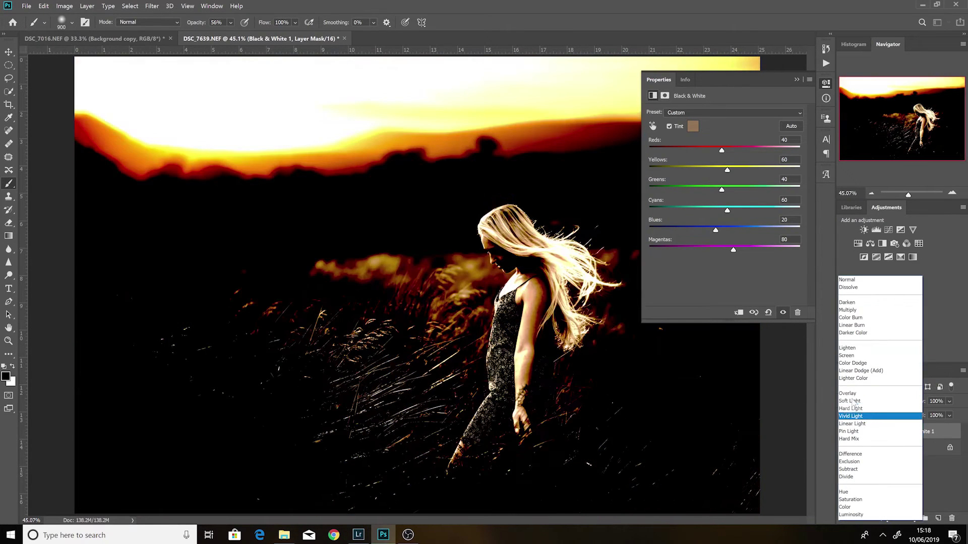
click(851, 401)
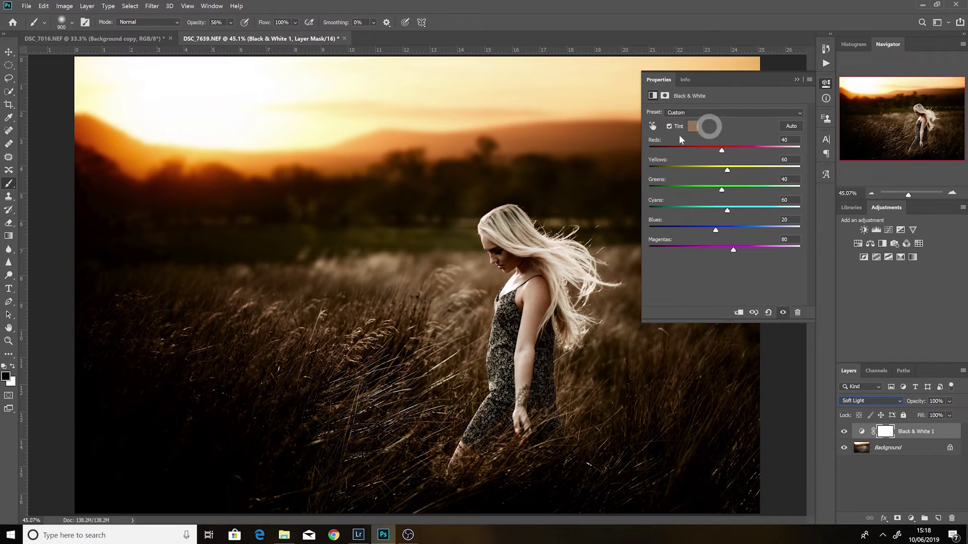
click(694, 129)
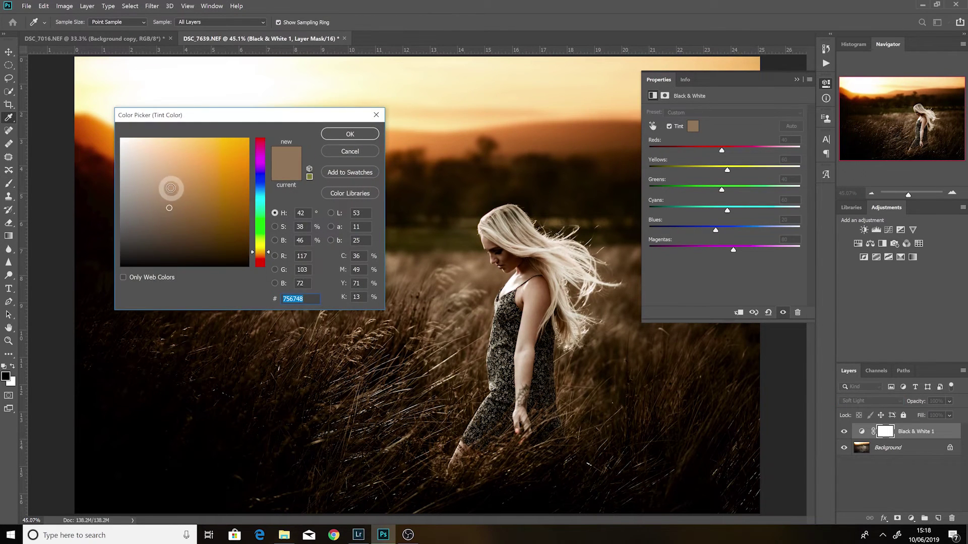
click(176, 190)
click(178, 214)
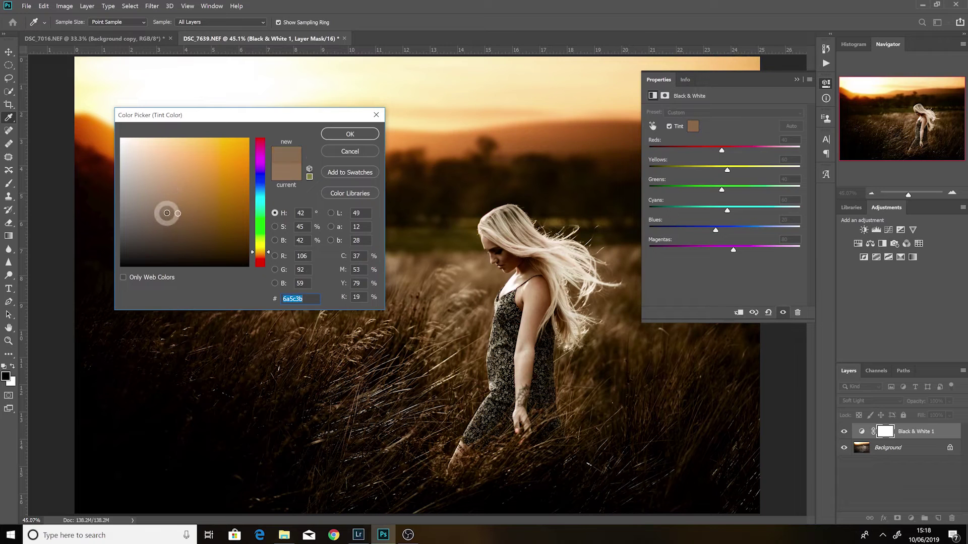
click(175, 200)
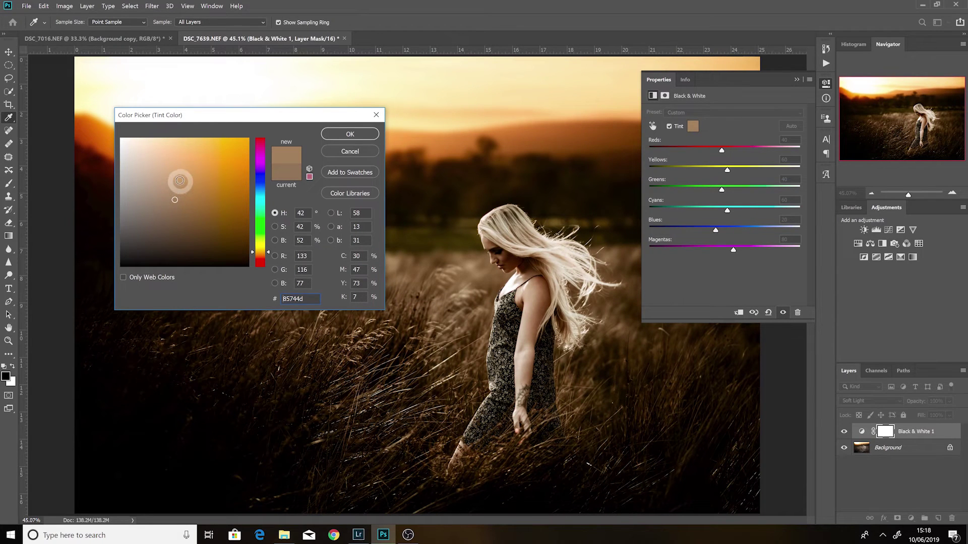
click(178, 183)
click(191, 188)
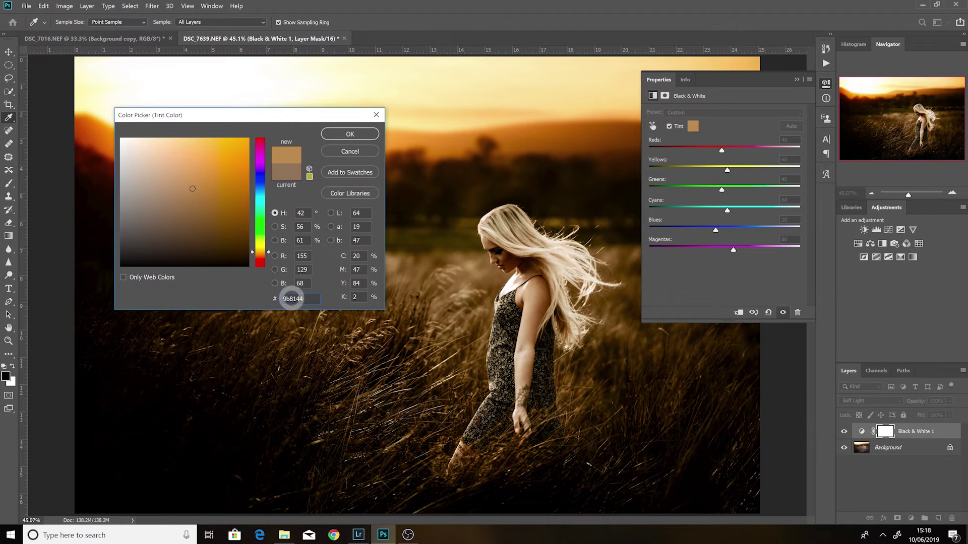
click(350, 134)
click(797, 80)
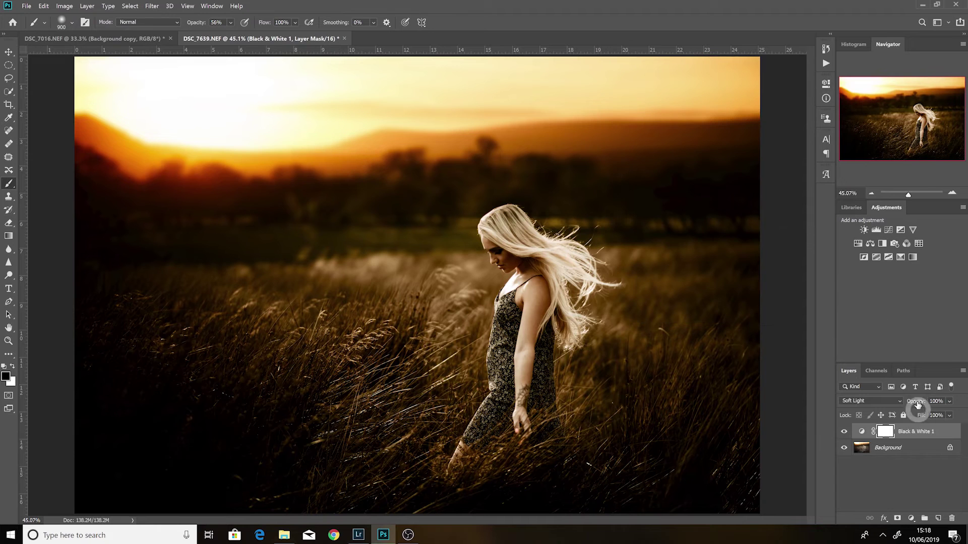
- Lower the Black & White layer to 29% opacity and paint black over the woman on its mask
drag(905, 407, 896, 407)
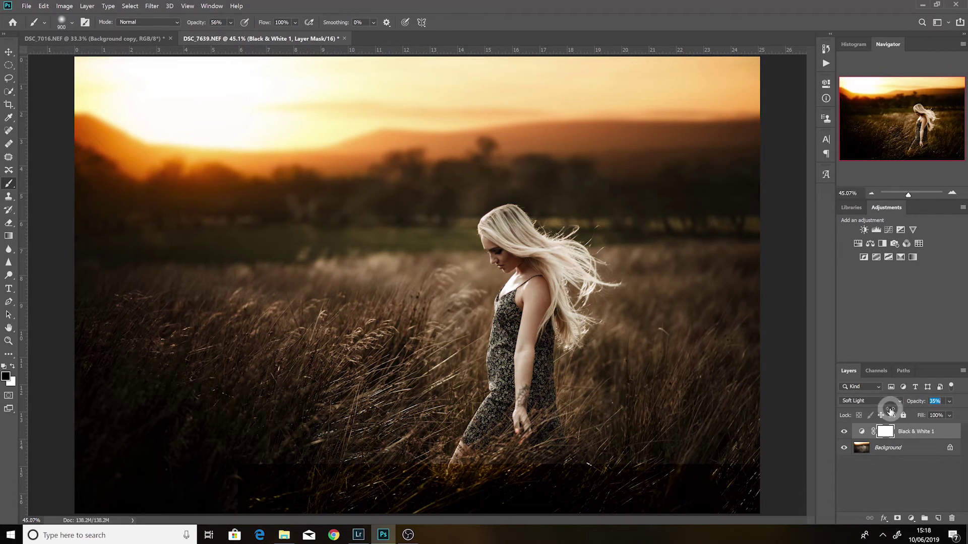
drag(888, 413, 876, 410)
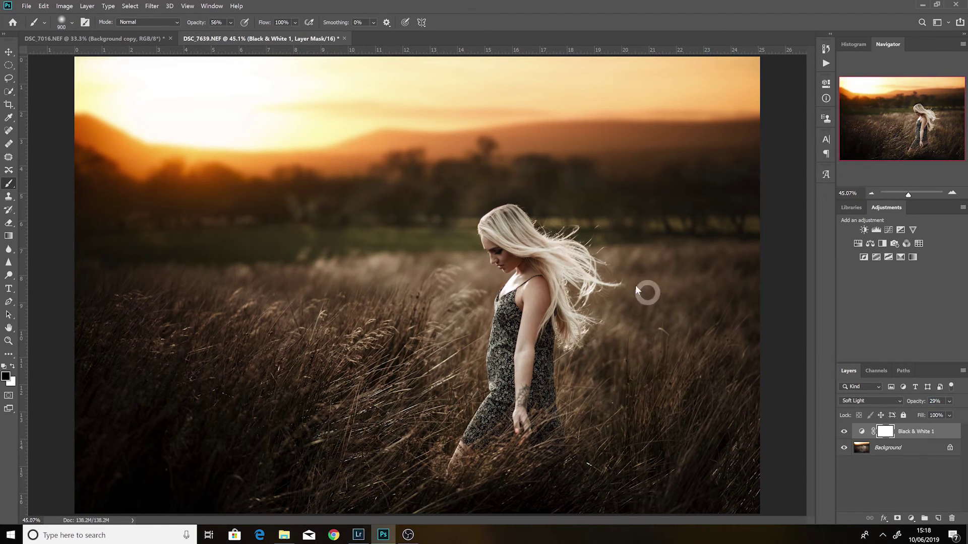
click(507, 237)
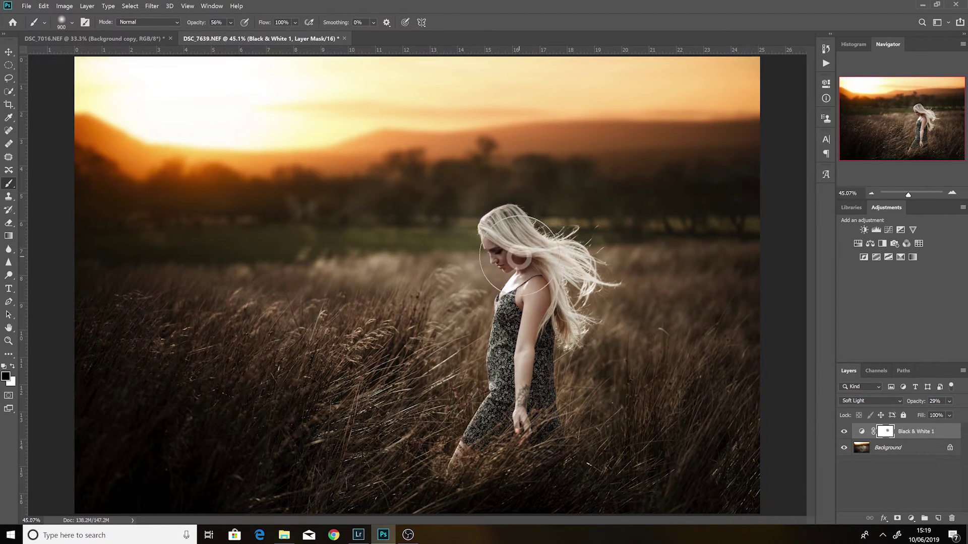
mouse_move(517, 395)
mouse_down()
mouse_move(503, 405)
mouse_move(520, 253)
mouse_move(502, 246)
mouse_up()
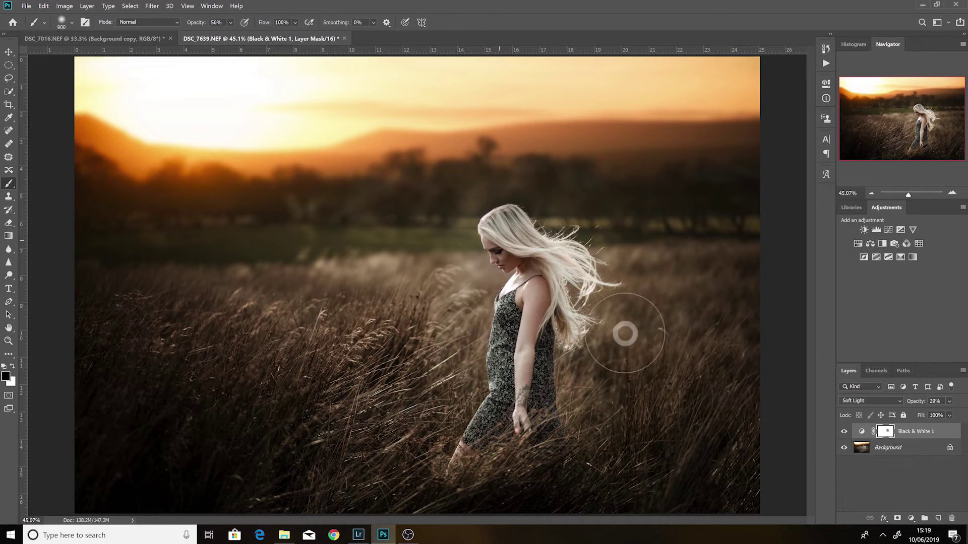
- Flatten the image to merge the tinted Black & White layer into the background
click(892, 447)
right_click(893, 447)
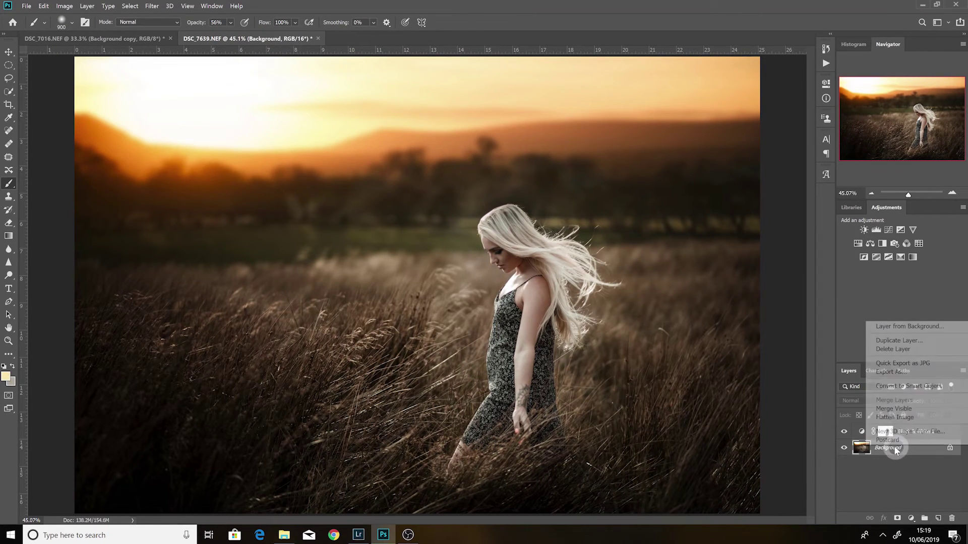
click(896, 418)
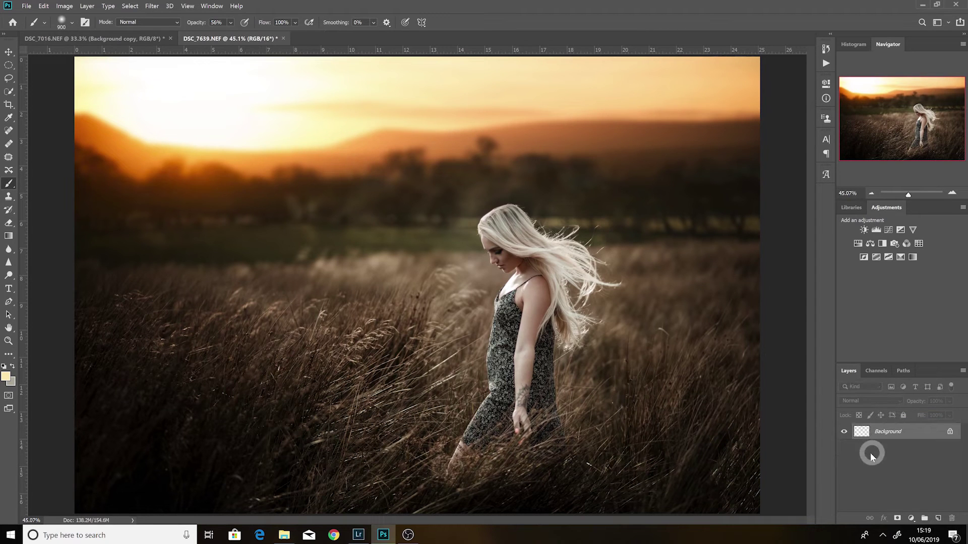
- Duplicate the Background layer and apply a High Pass filter with a 3-pixel radius to the copy
drag(917, 442, 936, 517)
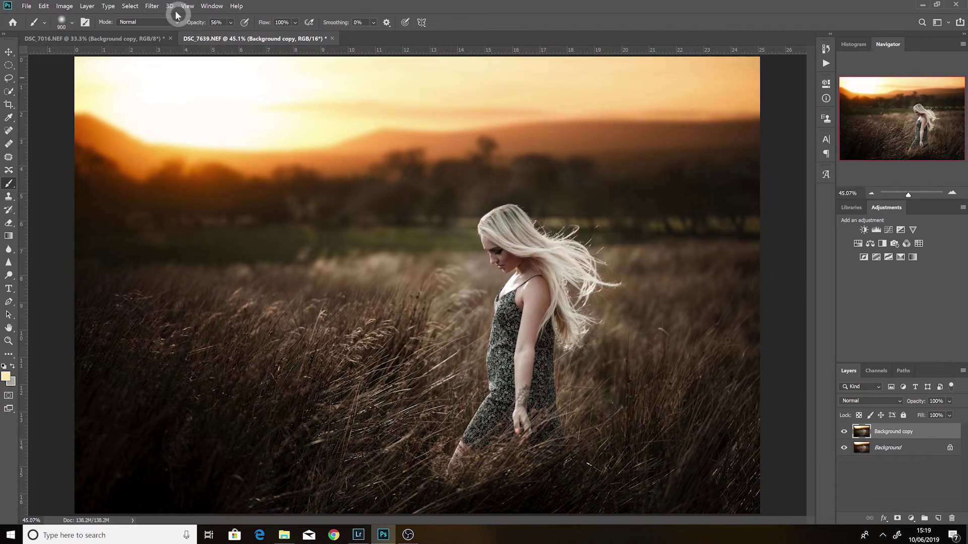
click(152, 6)
mouse_move(197, 198)
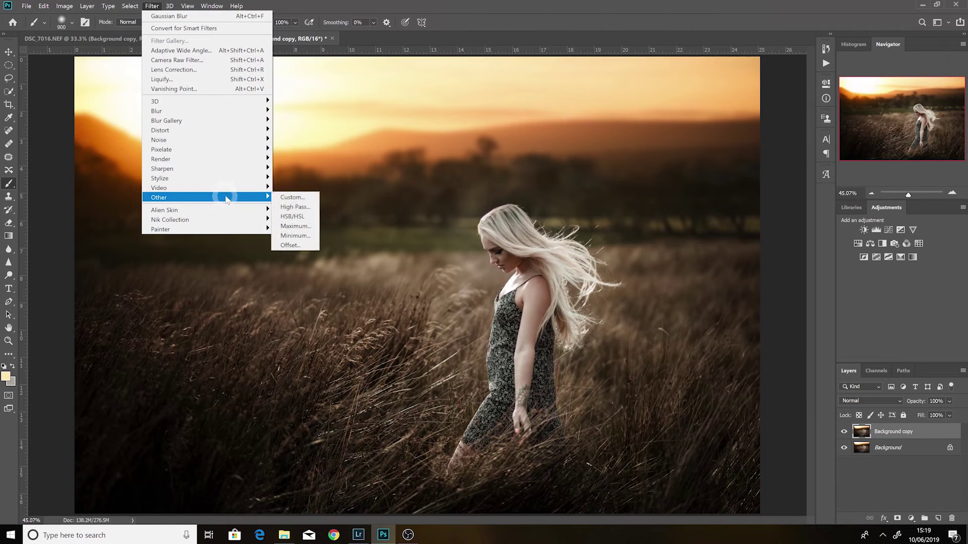
click(295, 207)
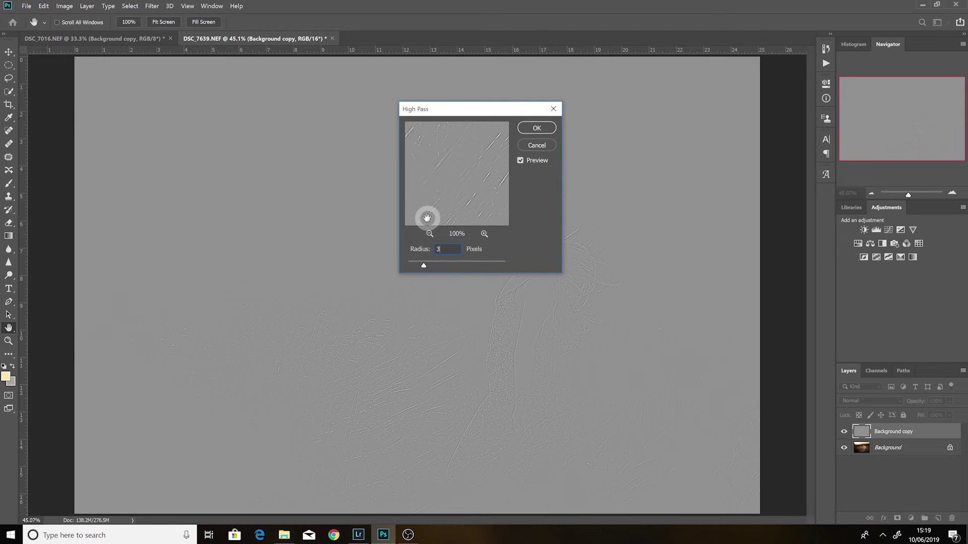
click(545, 128)
key(b)
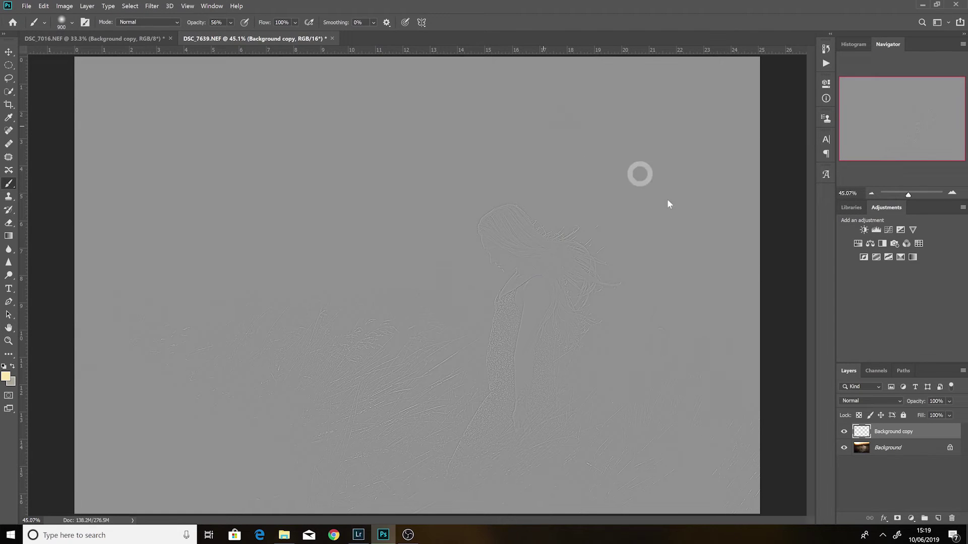
- Blend the High Pass layer in Linear Light and hide it with a black layer mask
click(897, 397)
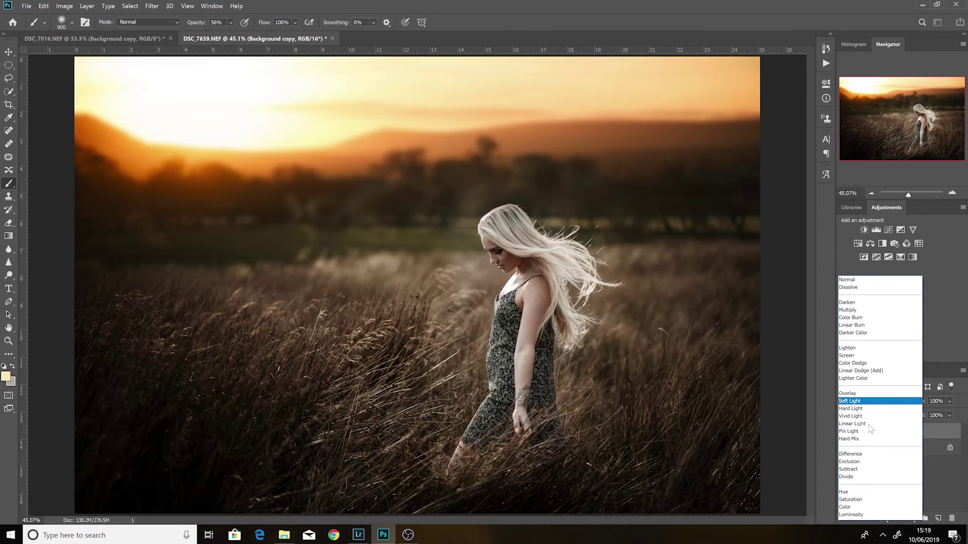
click(863, 425)
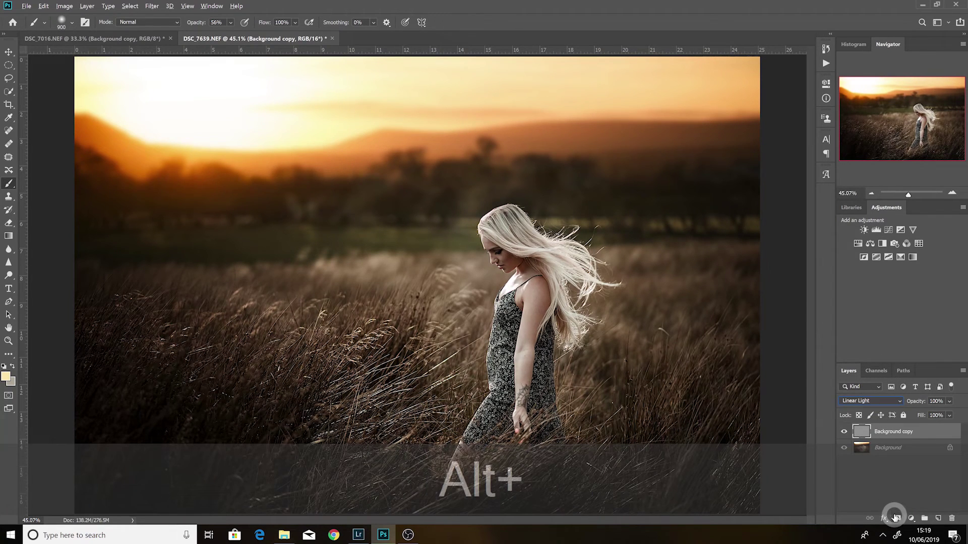
alt+click(898, 518)
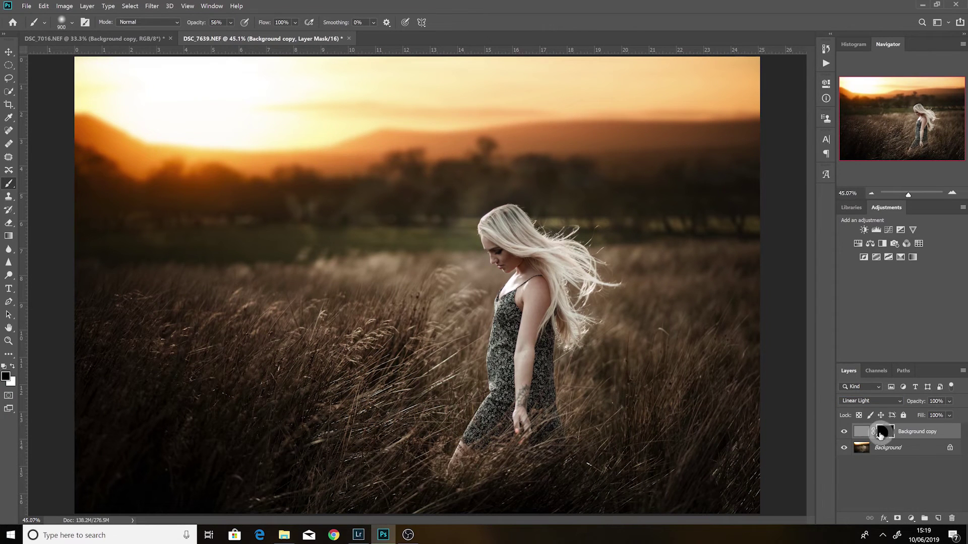
- Paint white over the woman on the High Pass layer's mask with a 600-pixel brush at 56% opacity
click(13, 366)
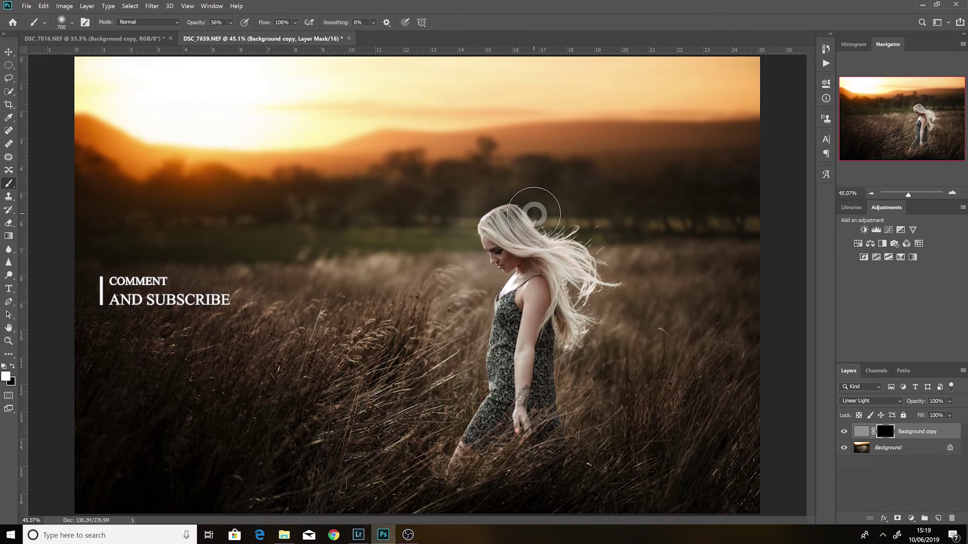
key(bracketleft)
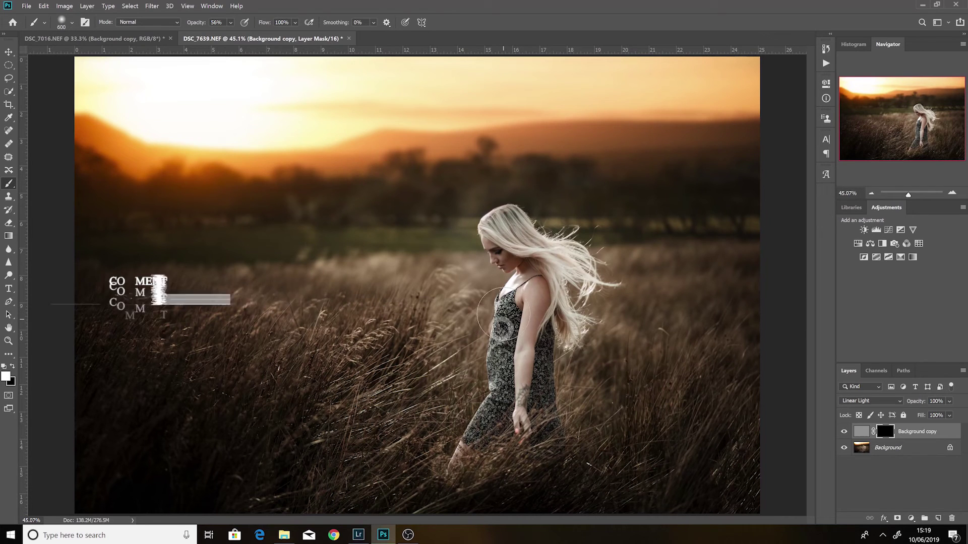
mouse_move(503, 313)
mouse_down()
mouse_move(501, 370)
mouse_move(549, 350)
mouse_move(532, 388)
mouse_move(487, 421)
mouse_up()
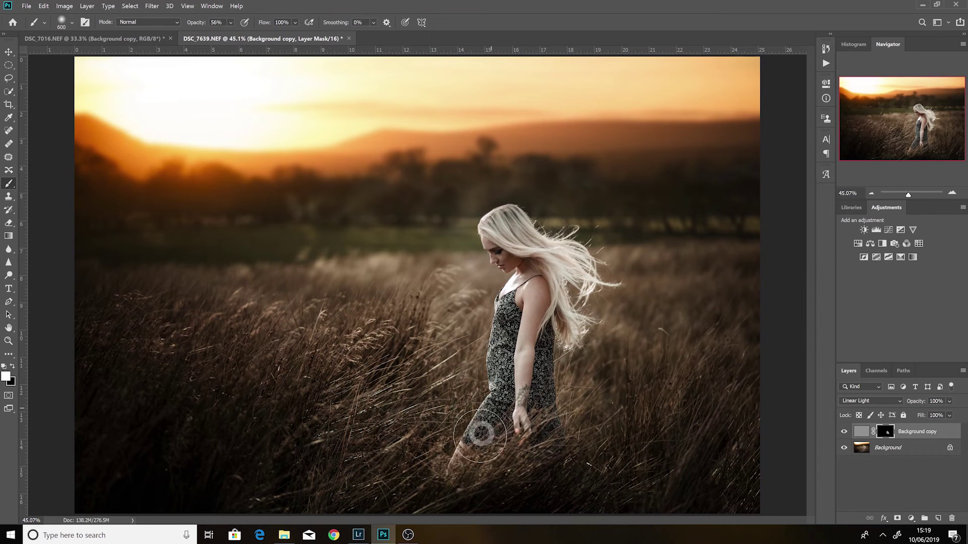
mouse_move(497, 254)
mouse_down()
mouse_move(550, 341)
mouse_move(468, 340)
mouse_up()
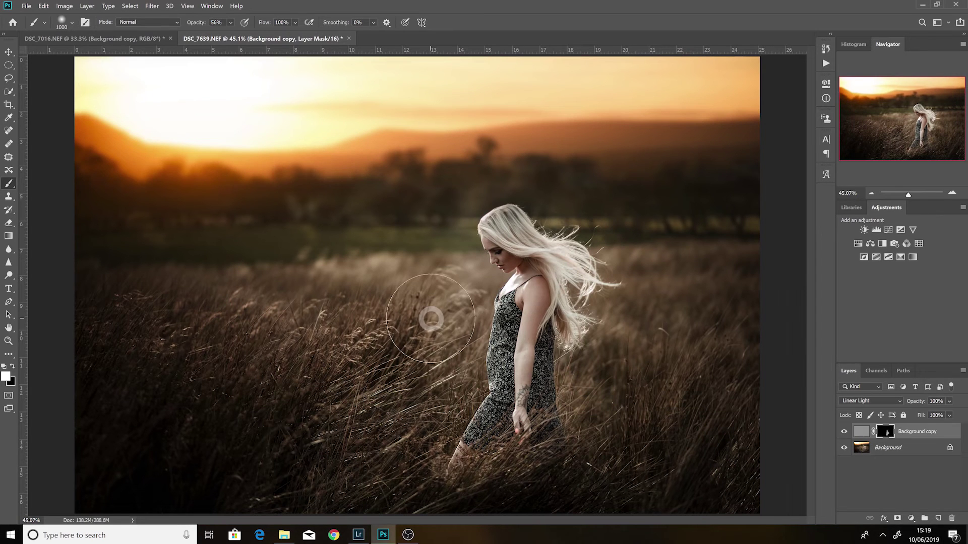
- Enlarge the brush to 1200 pixels and paint white over the grass around the woman on the sharpening mask
key(bracketright)
key(bracketright)
key(bracketright)
key(bracketright)
key(bracketright)
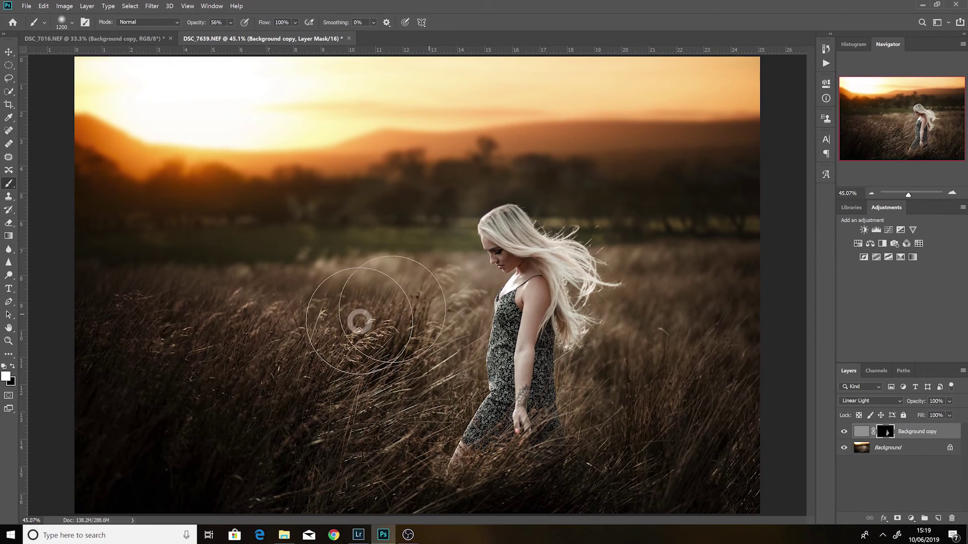
mouse_move(406, 348)
mouse_down()
mouse_move(406, 379)
mouse_move(676, 370)
mouse_move(703, 352)
mouse_move(716, 372)
mouse_move(658, 376)
mouse_move(620, 357)
mouse_move(586, 387)
mouse_move(721, 326)
mouse_move(718, 370)
mouse_move(701, 383)
mouse_move(632, 360)
mouse_move(556, 358)
mouse_up()
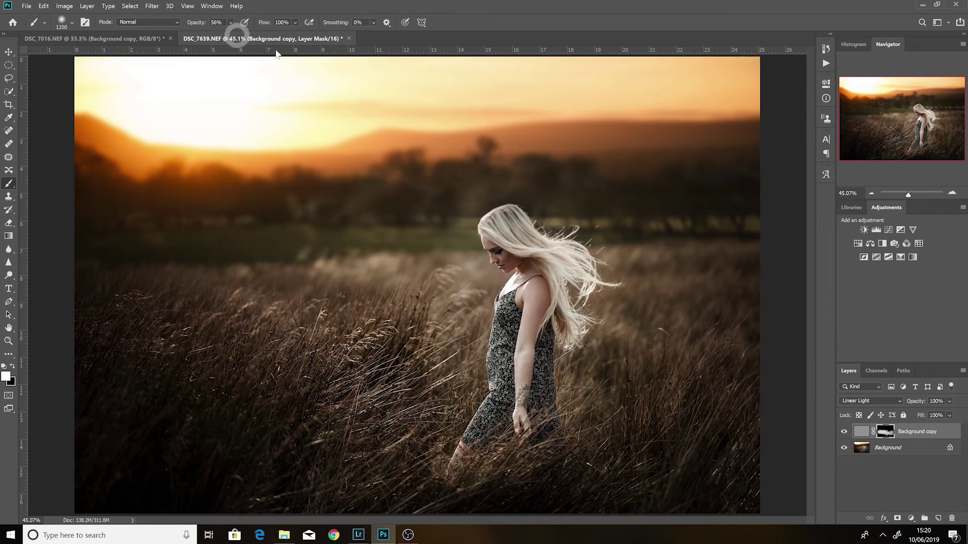
- Compare the woman and grass up close with and without the High Pass sharpening layer
drag(908, 196, 910, 195)
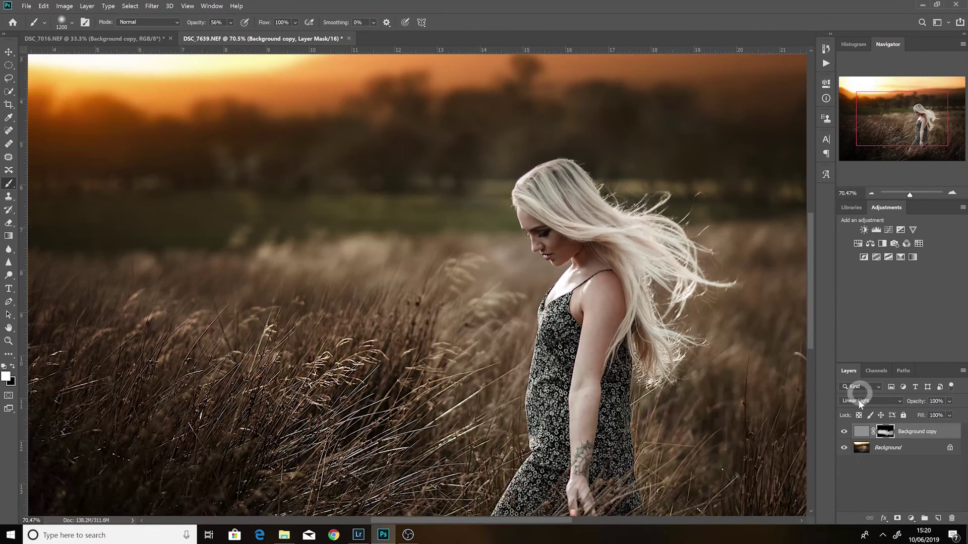
click(845, 432)
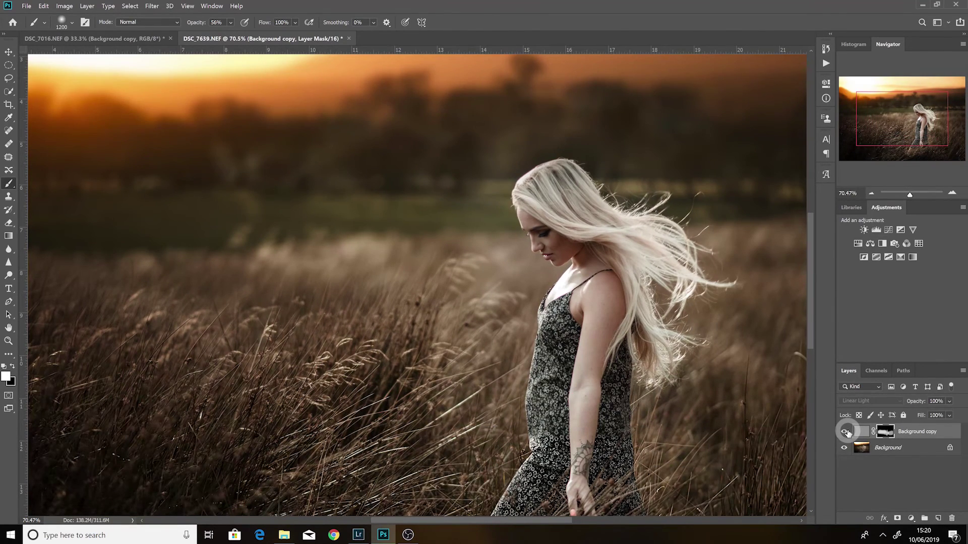
click(846, 431)
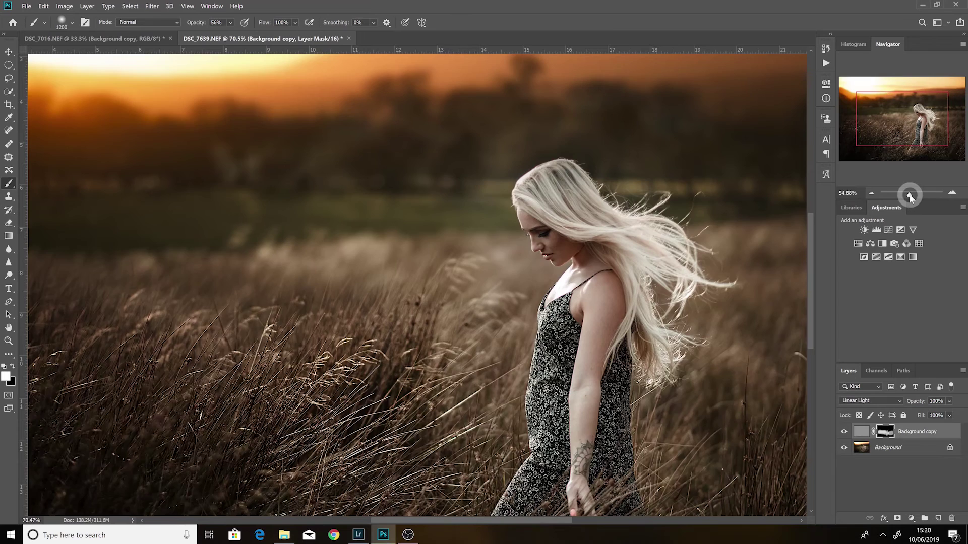
drag(910, 197, 909, 196)
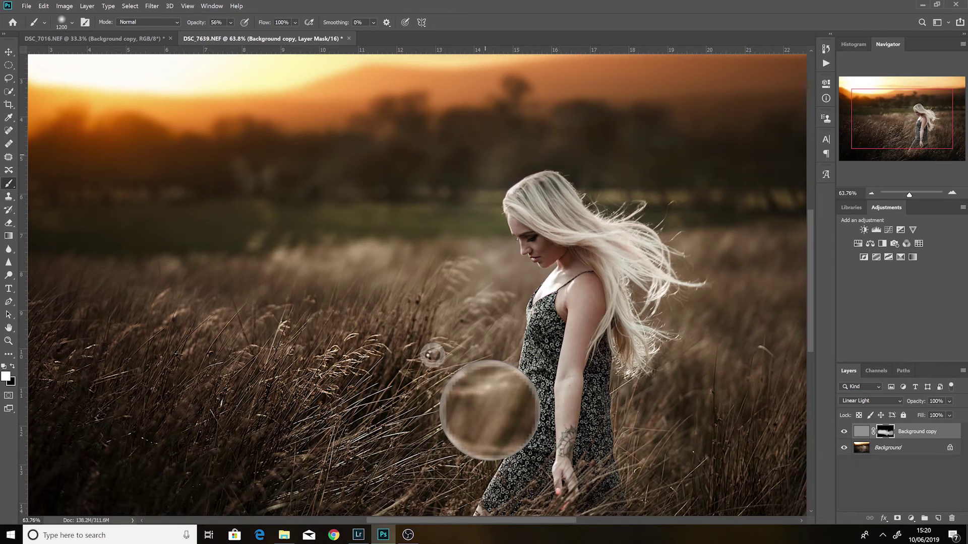
- Revert to the original photo for a whole-image comparison and undo the revert to restore the edited version
key(F12)
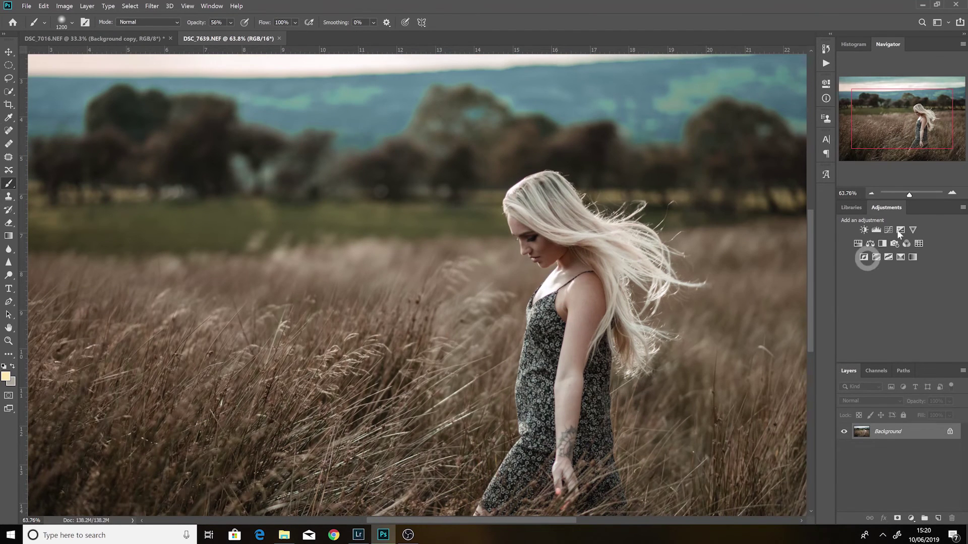
drag(917, 189, 902, 190)
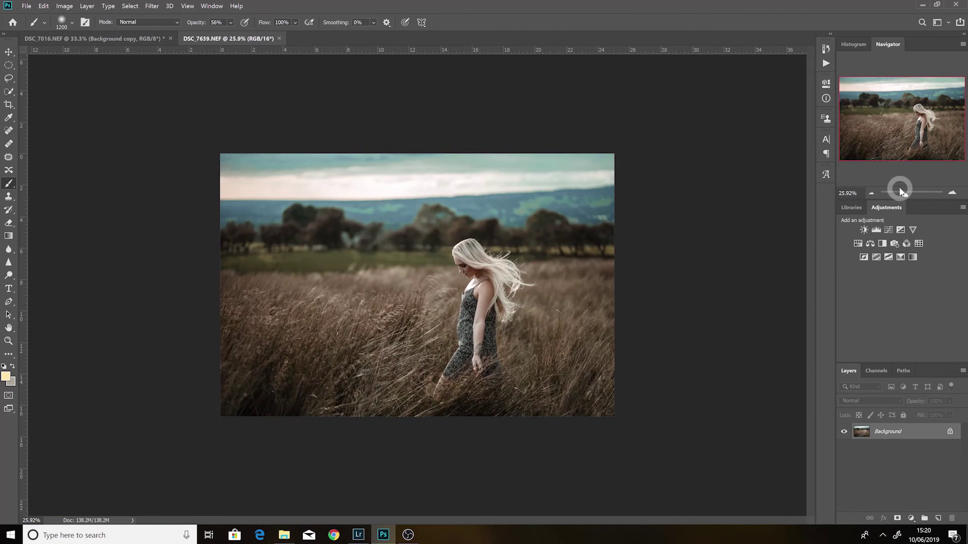
key(ctrl+z)
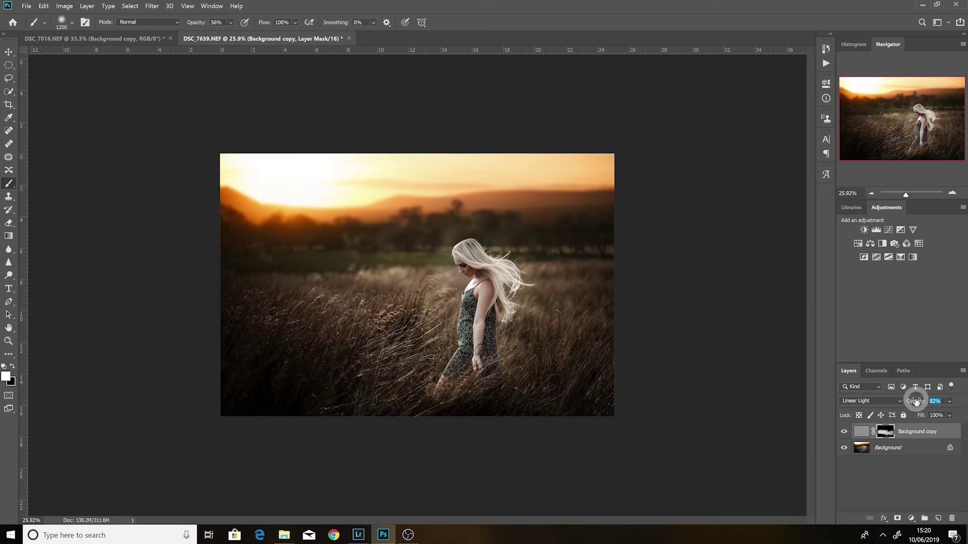
- Set the High Pass layer's opacity to 82% and flatten the image
click(859, 298)
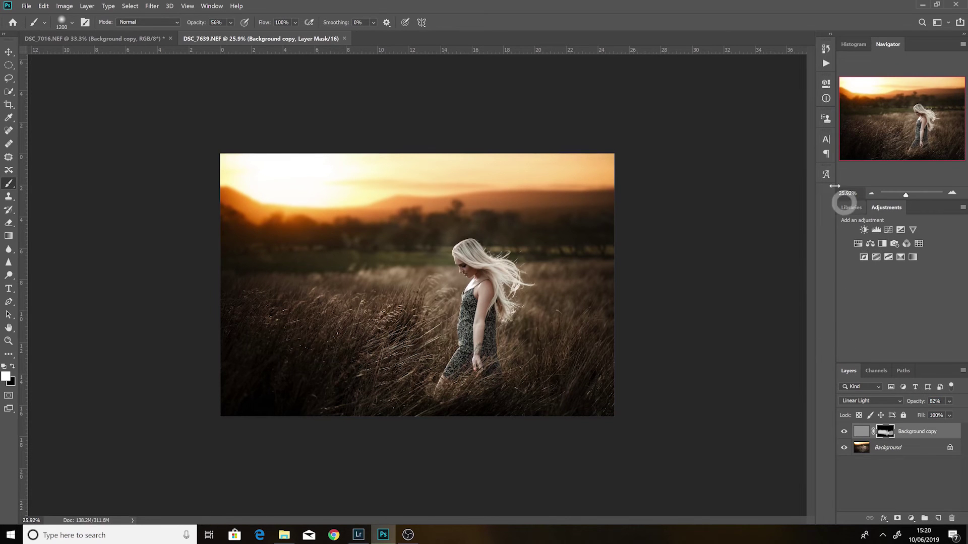
key(ctrl+0)
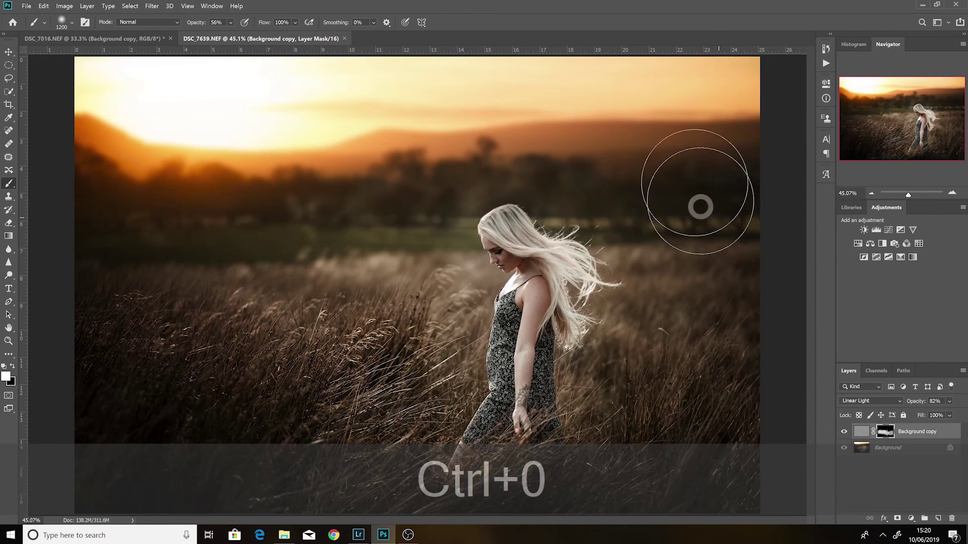
click(888, 456)
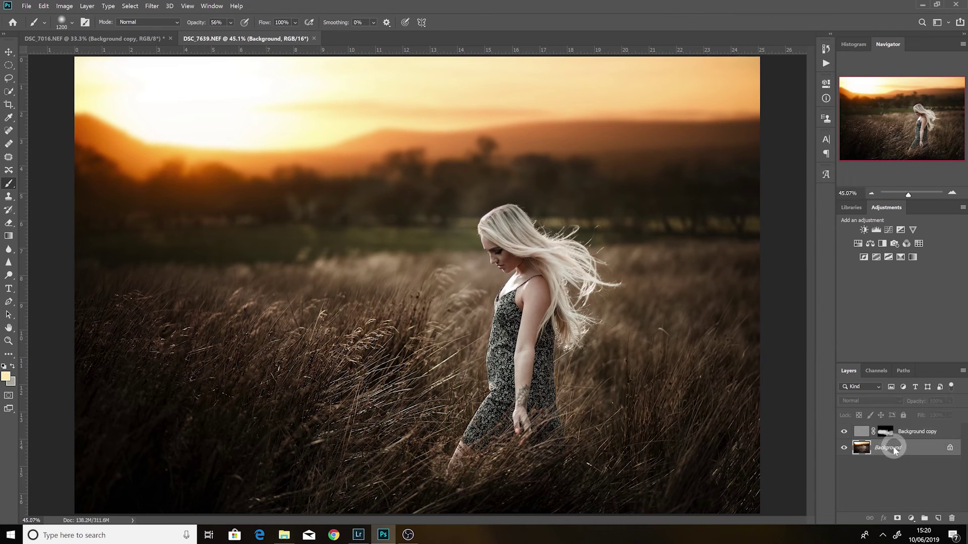
right_click(889, 449)
click(890, 418)
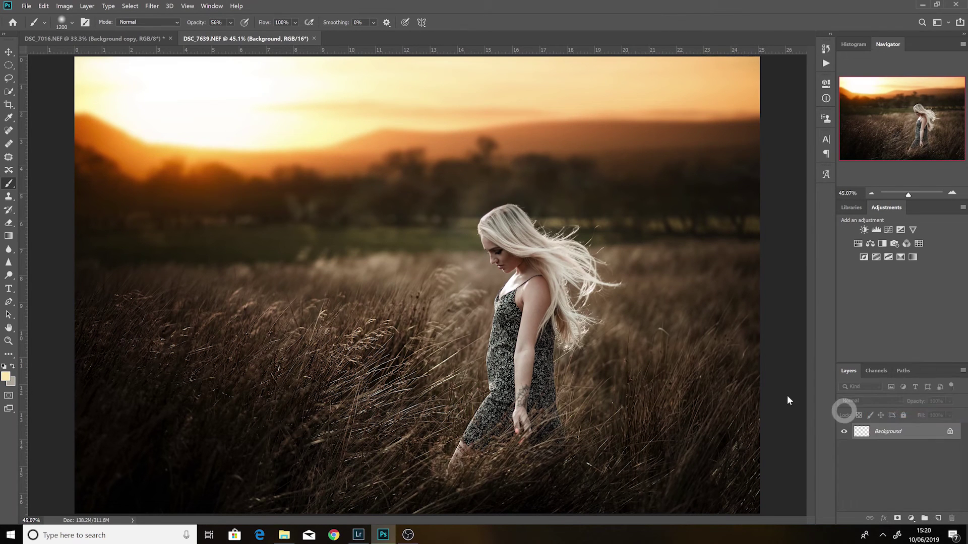
- Apply a warm color effect to the flattened image with the Nik Collection's Color Efex Pro 4 filter
click(153, 6)
click(228, 210)
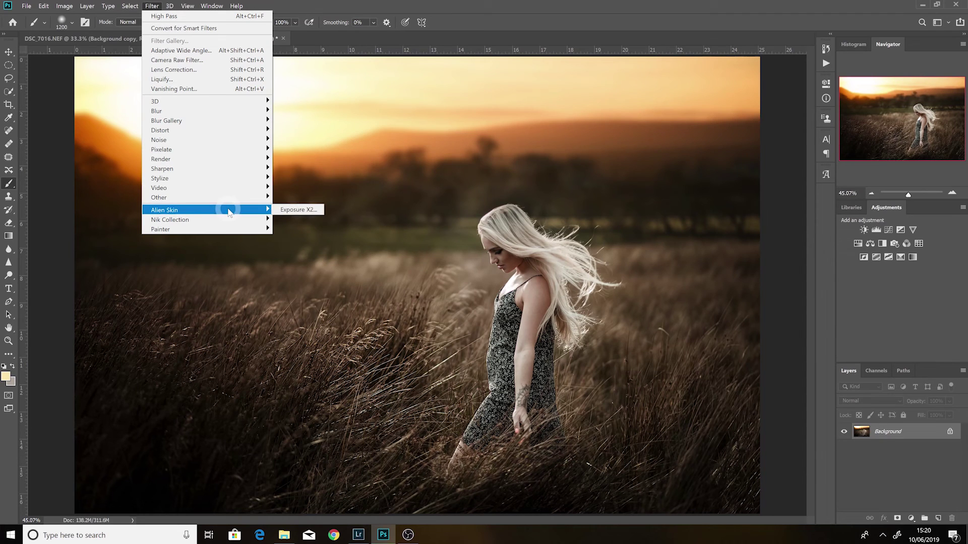
mouse_move(268, 225)
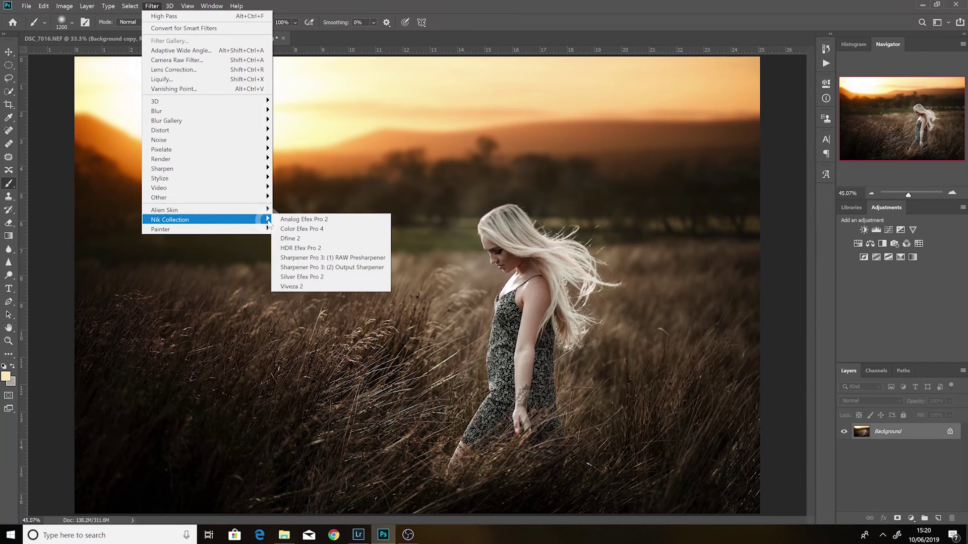
click(298, 230)
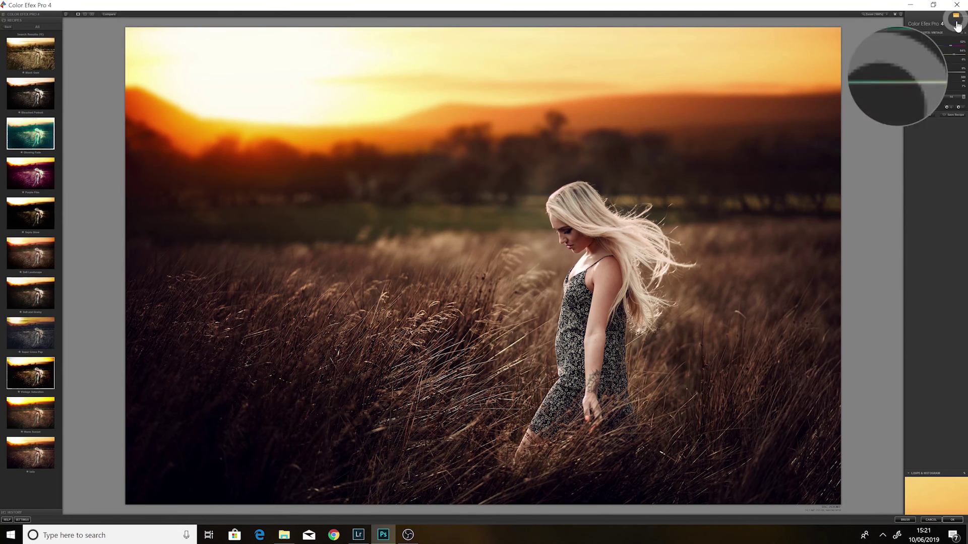
click(953, 521)
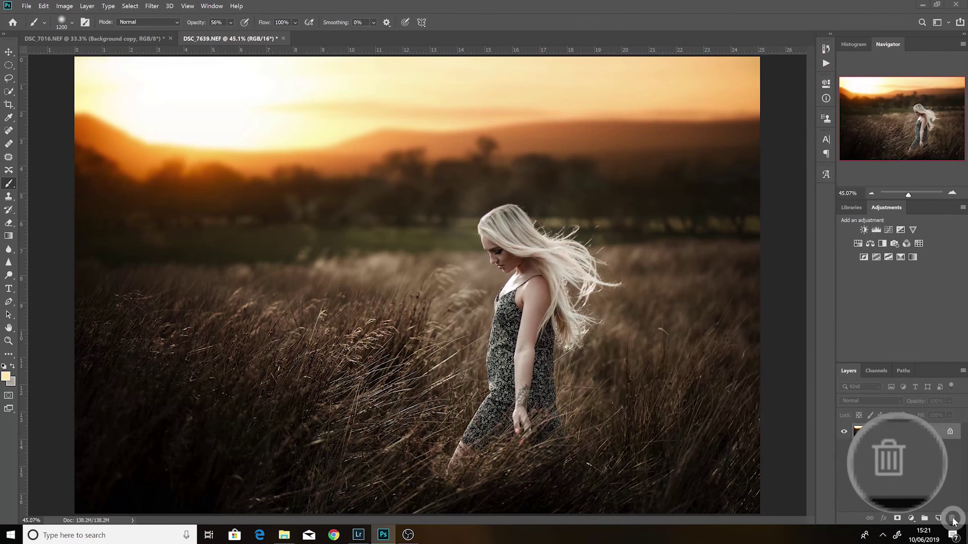